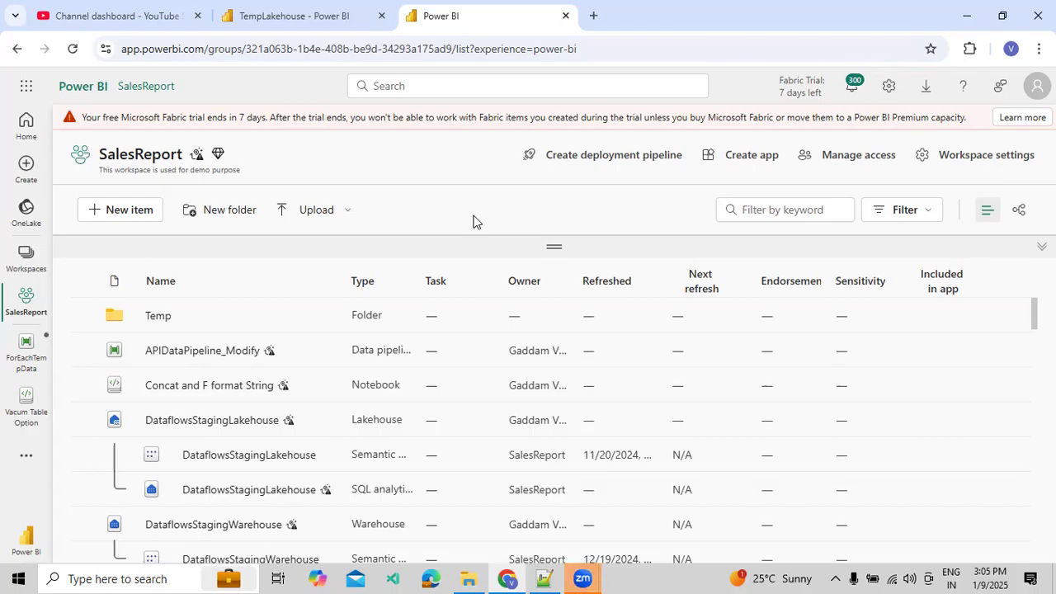
# Start a new deployment pipeline named SalesDeploymentInfo with the description "We are working on POC for Sales Project.".
pyautogui.click(586, 162)
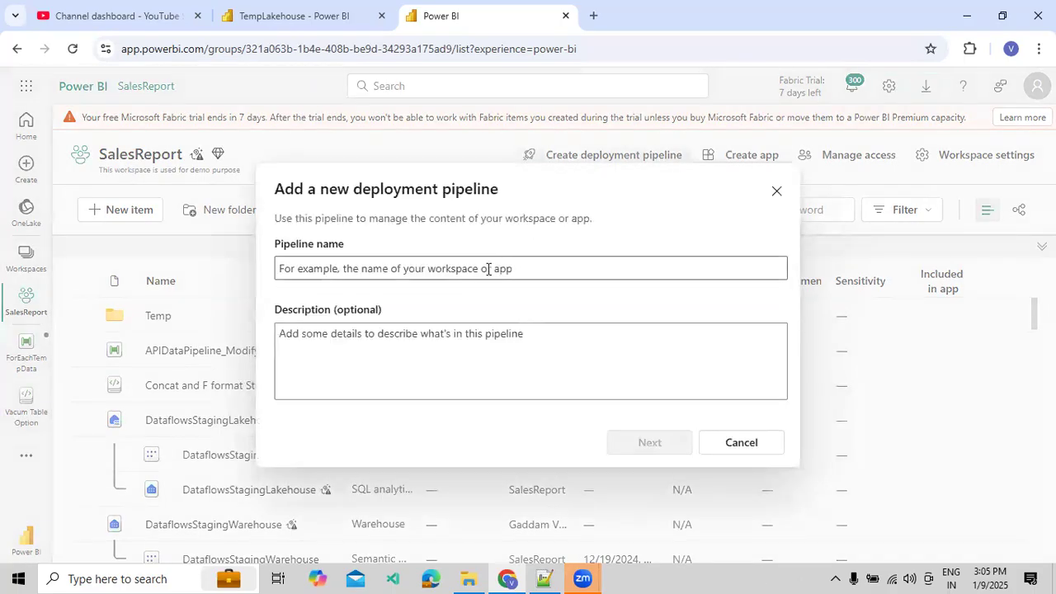
pyautogui.click(330, 270)
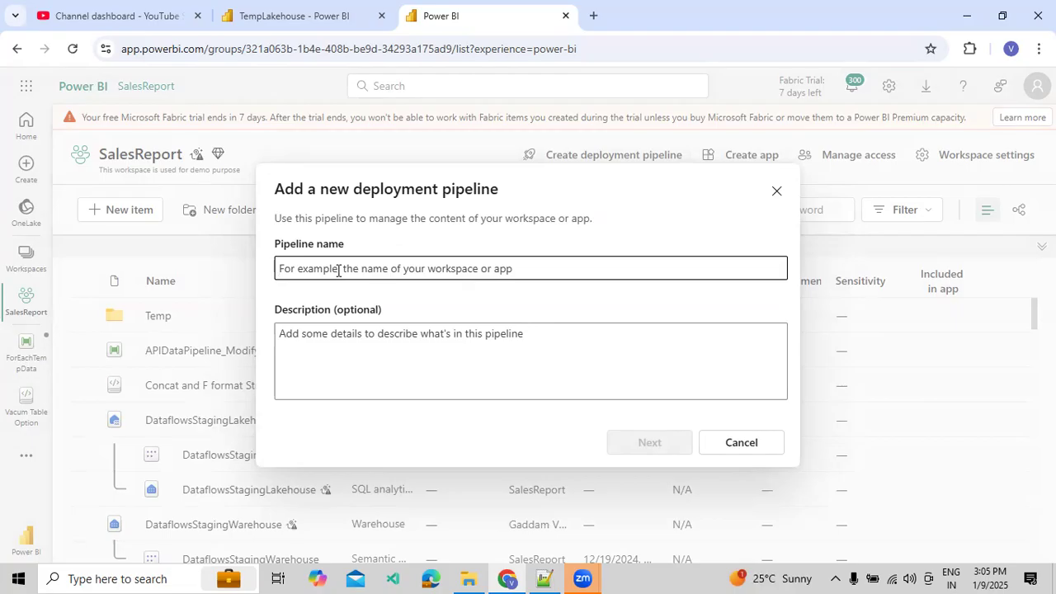
pyautogui.write('Sales')
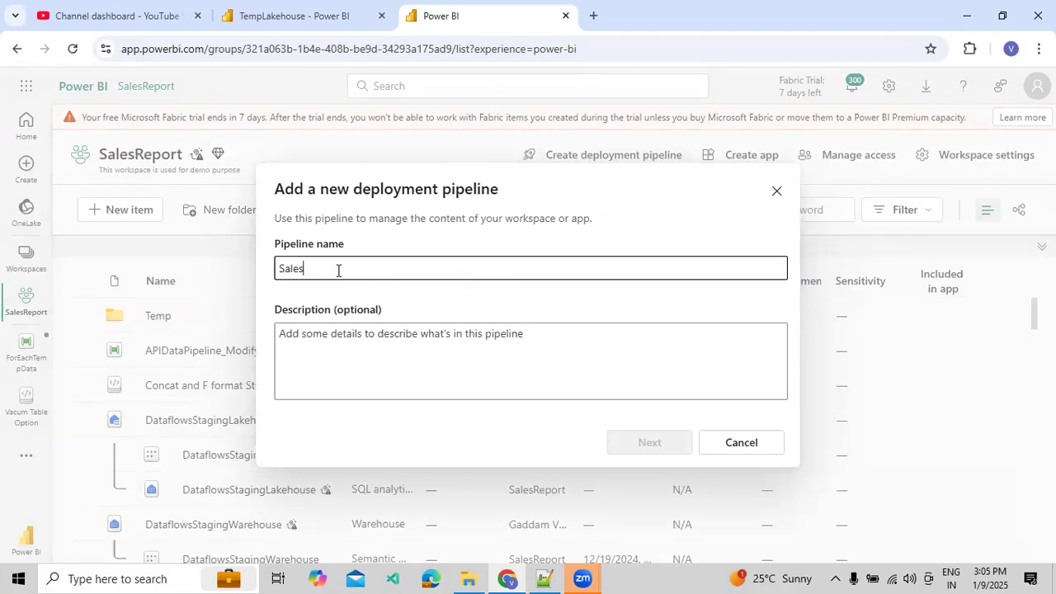
pyautogui.write('DeploymentInfo')
pyautogui.click(328, 374)
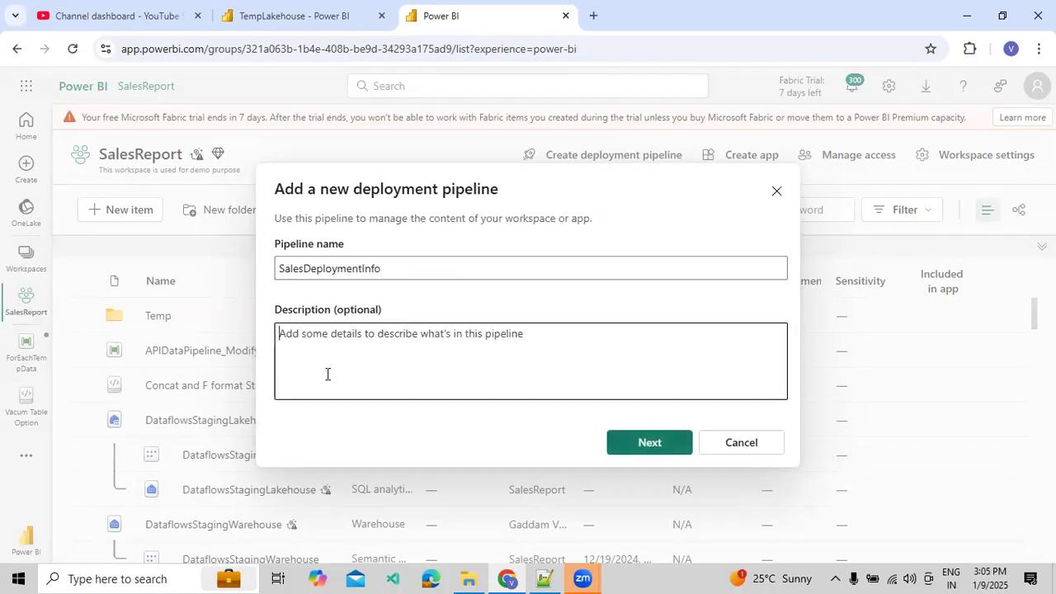
pyautogui.write('We are working')
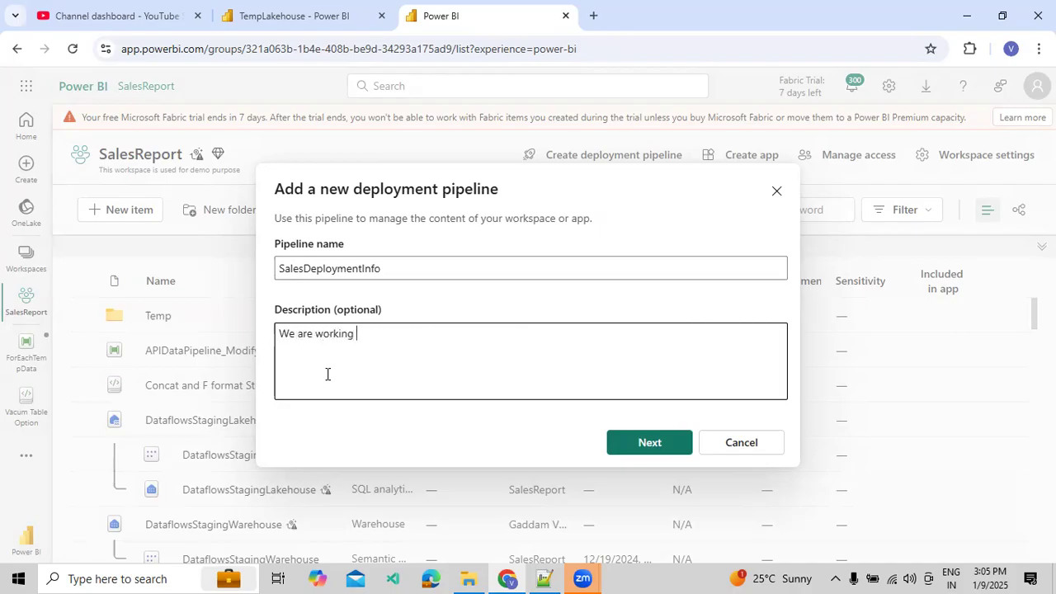
pyautogui.write(' on POC for Sales Project.')
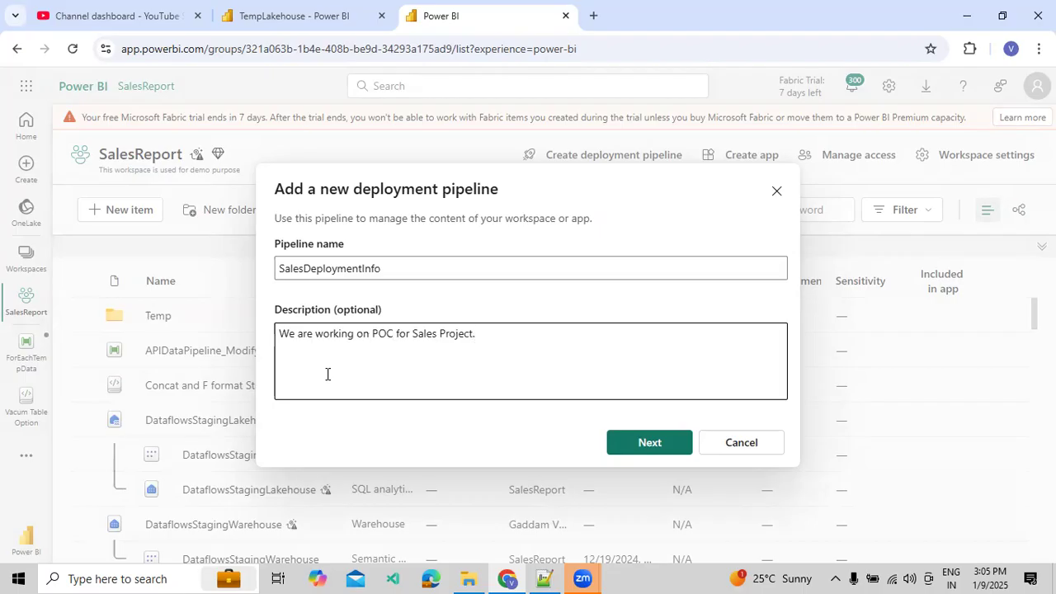
pyautogui.click(665, 443)
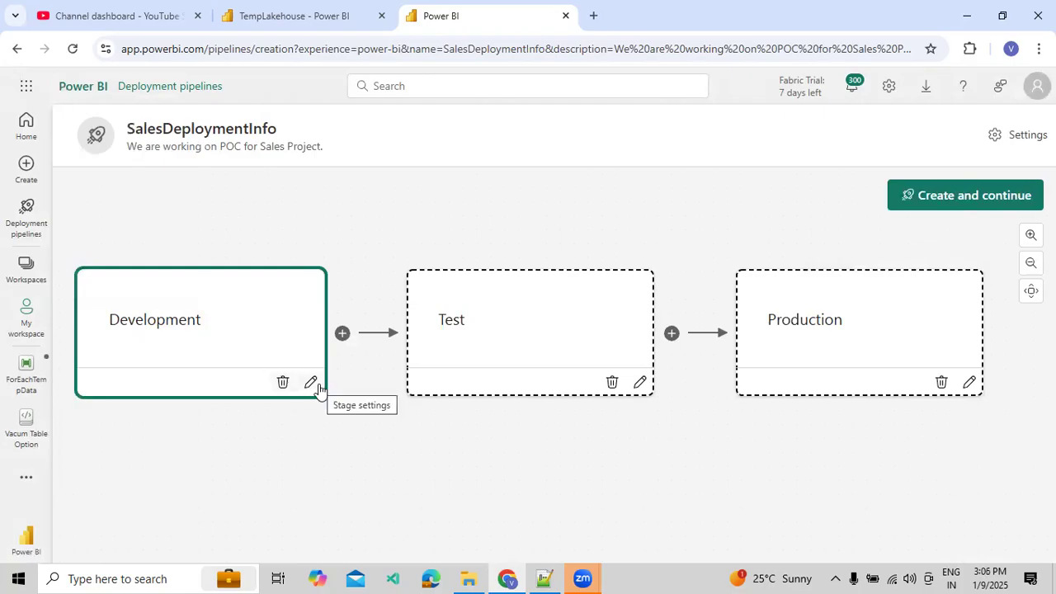
# Delete the Production stage and add five new stages between Development and Test, keeping their default names.
pyautogui.click(941, 384)
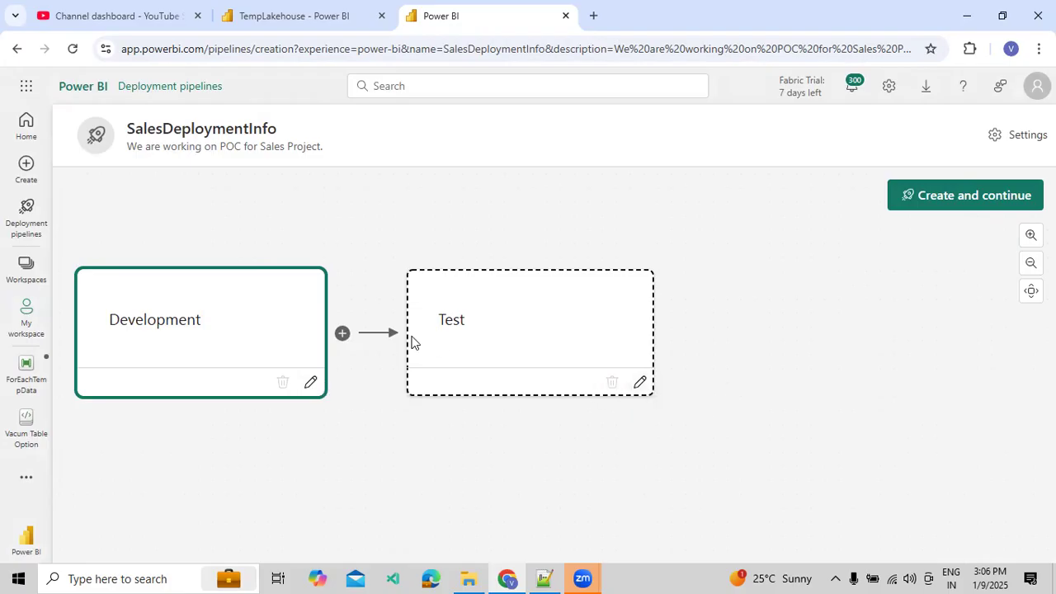
pyautogui.click(343, 335)
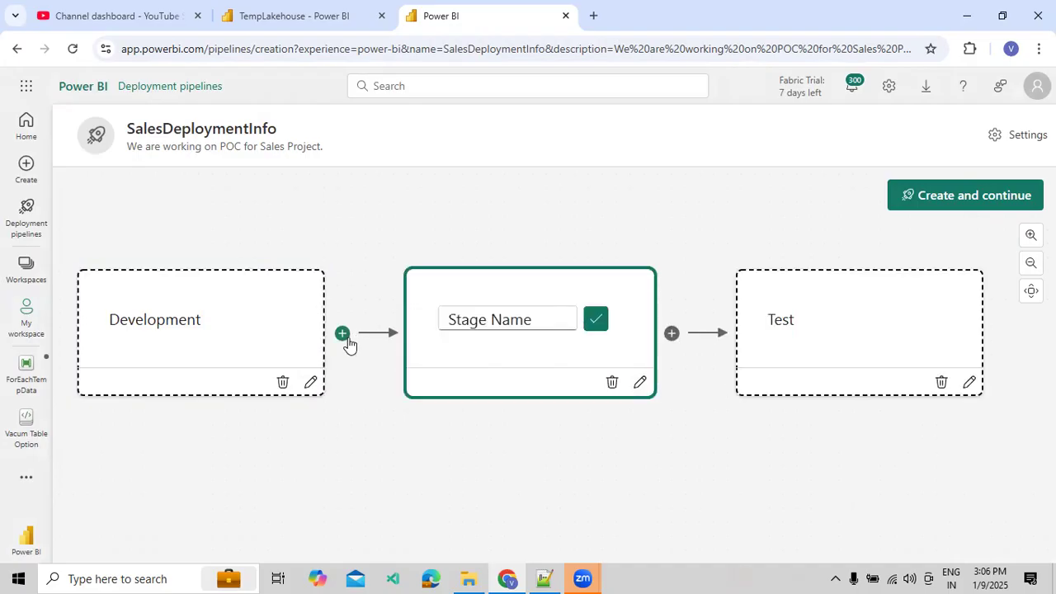
pyautogui.click(347, 340)
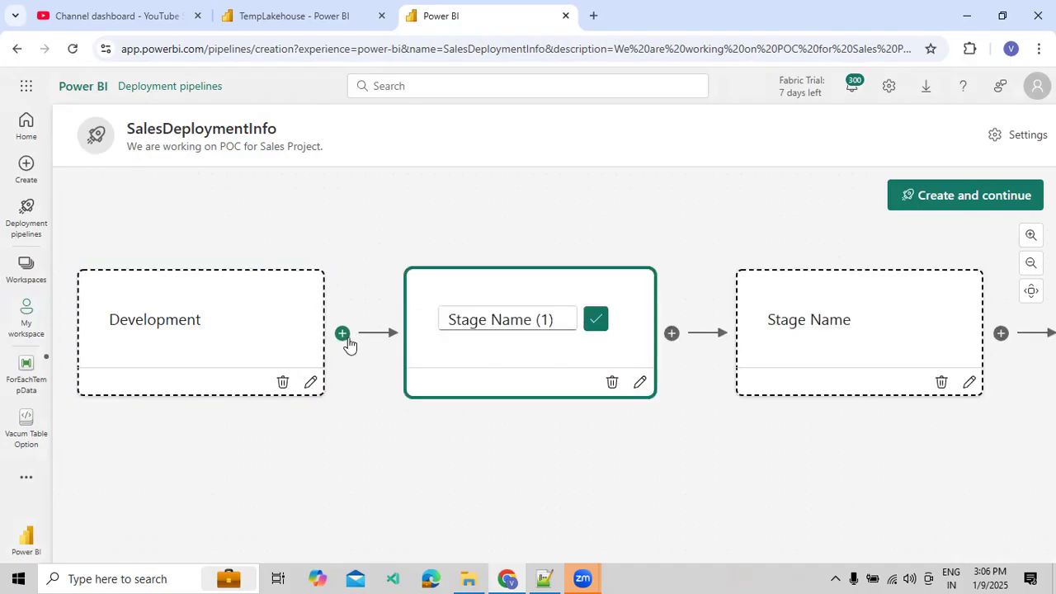
pyautogui.click(671, 334)
pyautogui.moveTo(618, 427); pyautogui.dragTo(283, 420)
pyautogui.moveTo(503, 418); pyautogui.dragTo(156, 377)
pyautogui.moveTo(522, 387); pyautogui.dragTo(297, 408)
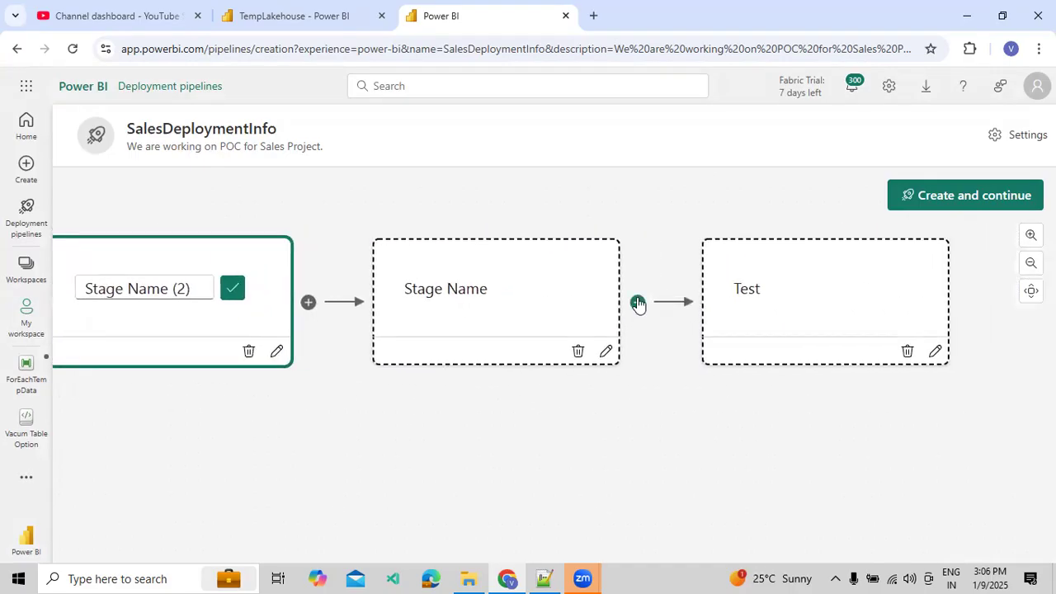
pyautogui.click(637, 302)
pyautogui.click(639, 304)
# Delete the original Test stage at the end of the pipeline and the Stage Name (3) stage before it.
pyautogui.moveTo(761, 389); pyautogui.dragTo(108, 415)
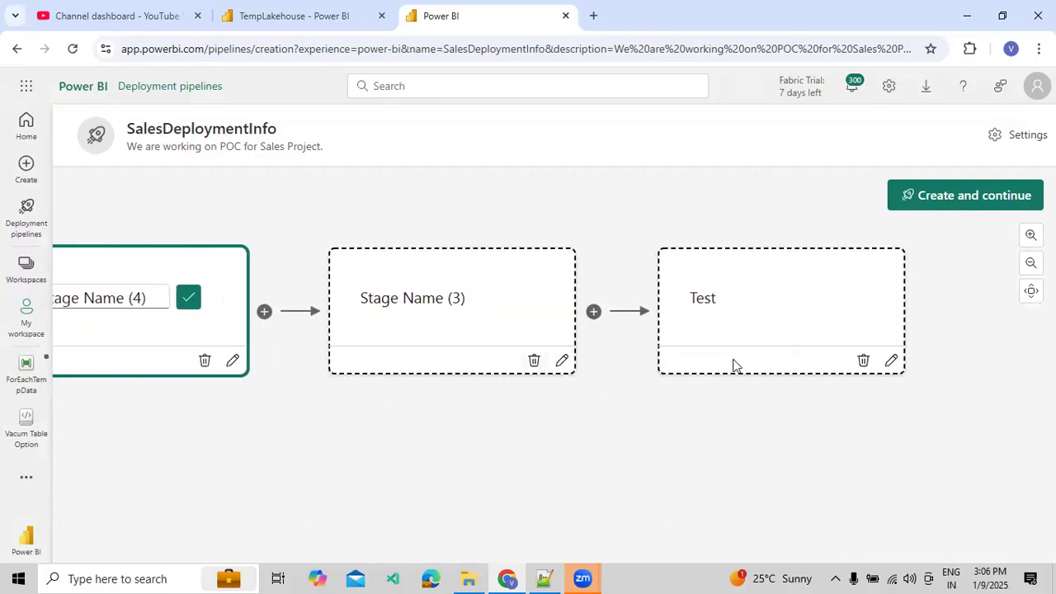
pyautogui.click(866, 361)
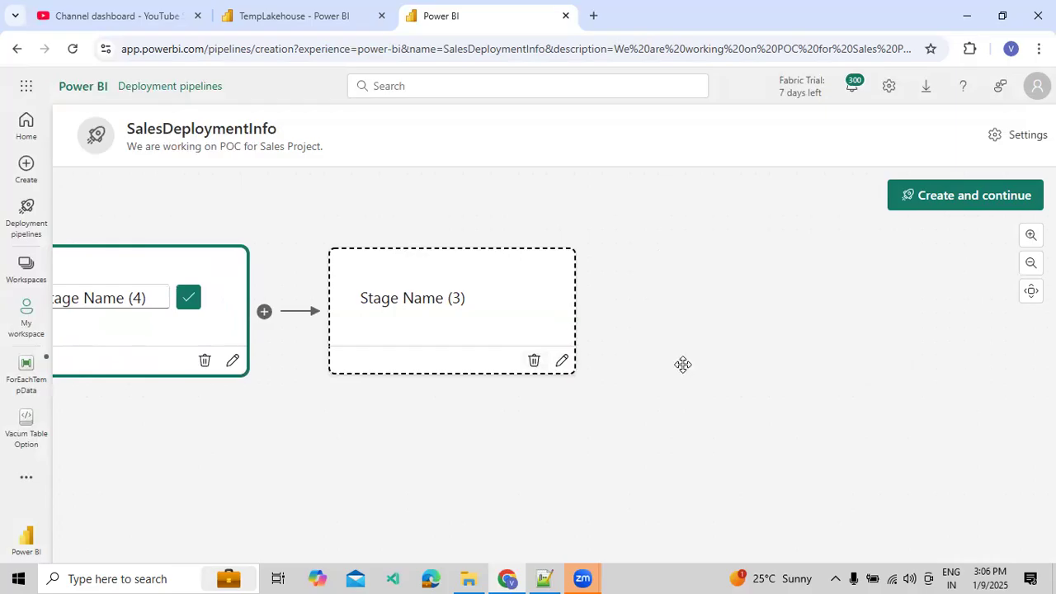
pyautogui.click(536, 363)
# Rename the stage directly after Development as Test and save its stage settings.
pyautogui.moveTo(503, 370); pyautogui.dragTo(978, 388)
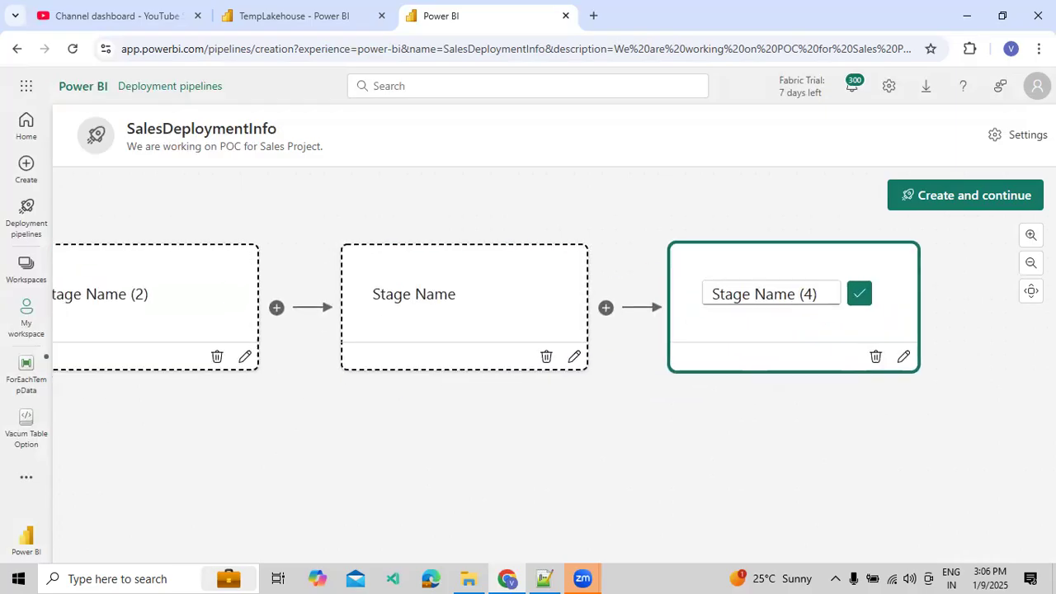
pyautogui.moveTo(643, 431); pyautogui.dragTo(925, 429)
pyautogui.moveTo(538, 488); pyautogui.dragTo(959, 471)
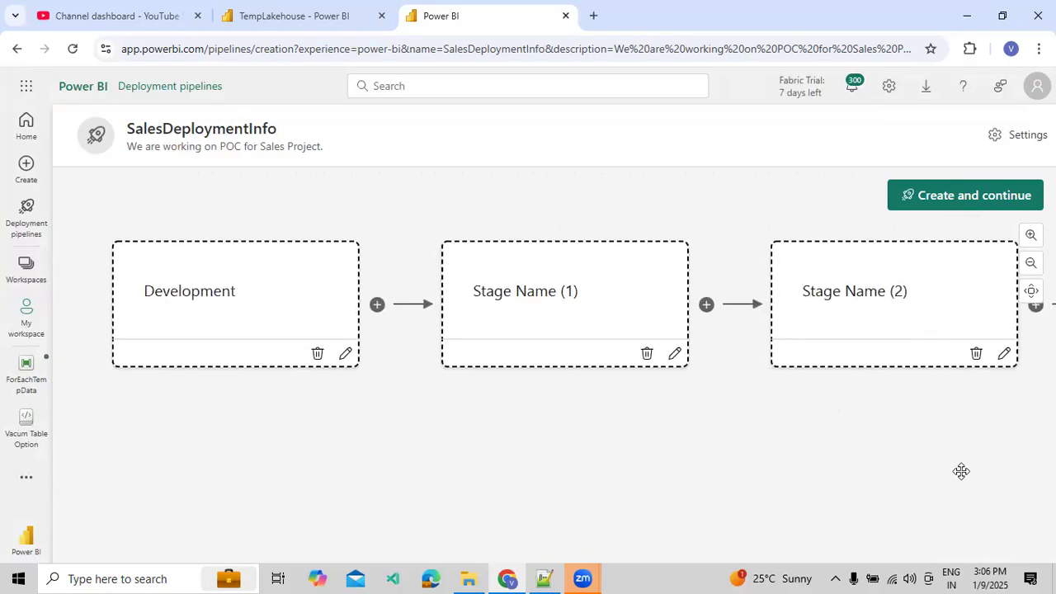
pyautogui.click(675, 353)
pyautogui.click(880, 197)
pyautogui.hotkey('ctrl', 'a')
pyautogui.write('Tesst')
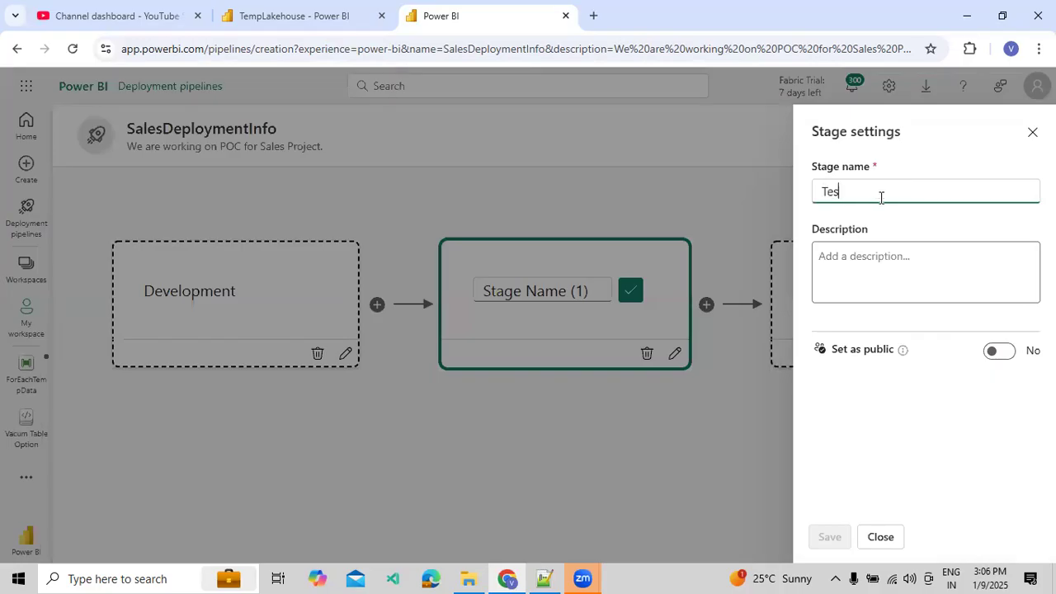
pyautogui.press('BackSpace')
pyautogui.press('BackSpace')
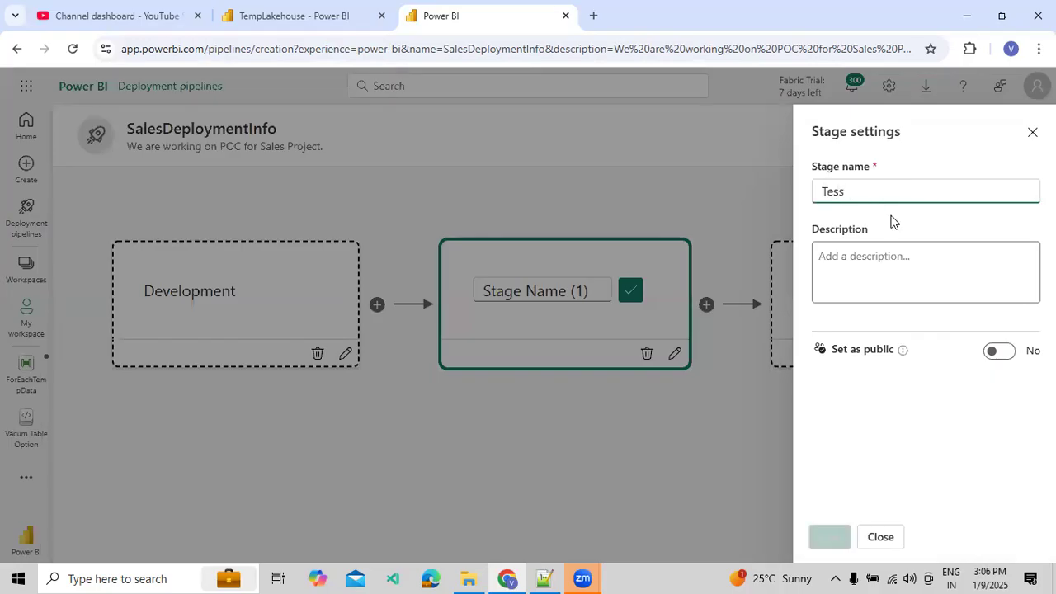
pyautogui.write('t')
pyautogui.click(812, 538)
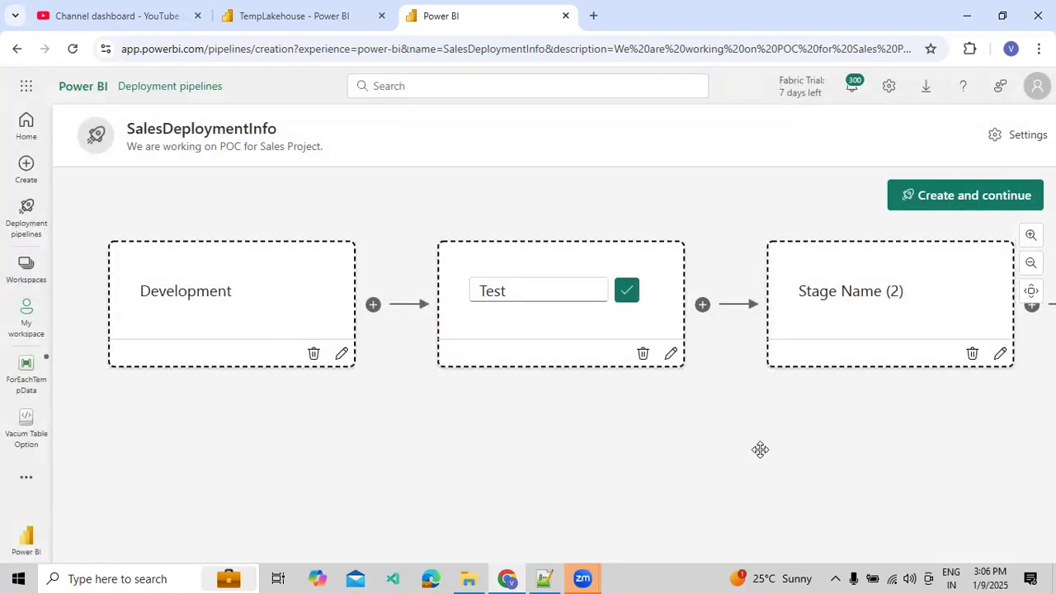
# Rename the stage following Test as UAT and save its stage settings.
pyautogui.moveTo(758, 447); pyautogui.dragTo(618, 443)
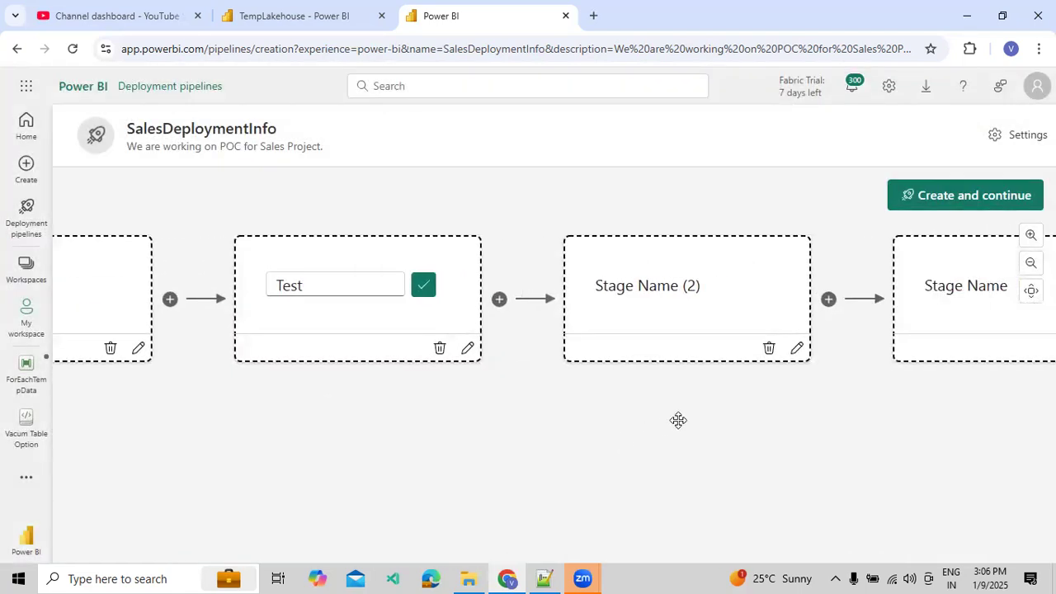
pyautogui.click(797, 350)
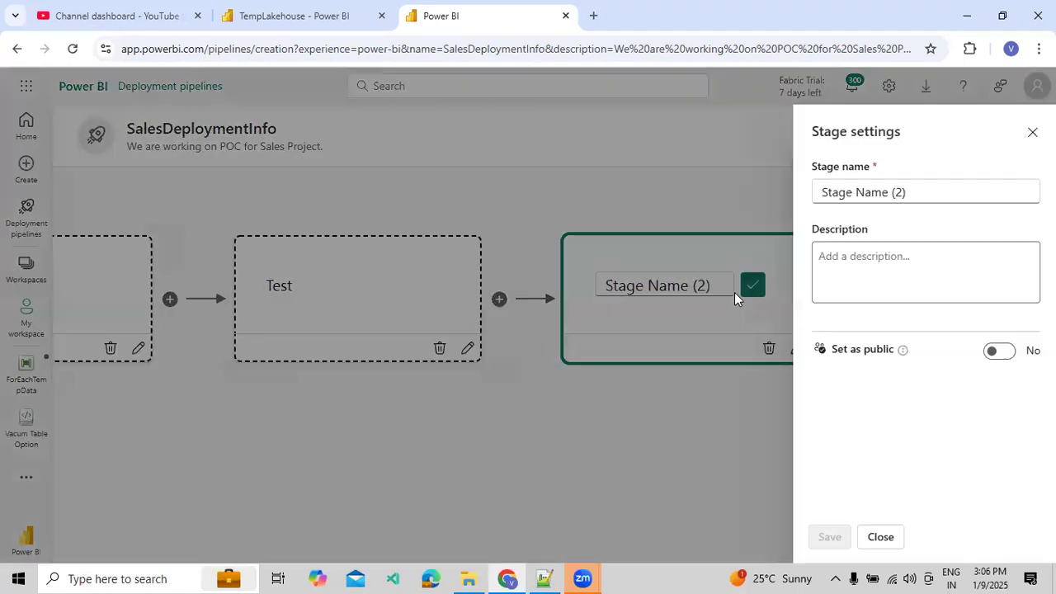
pyautogui.click(858, 191)
pyautogui.hotkey('ctrl', 'a')
pyautogui.write('U')
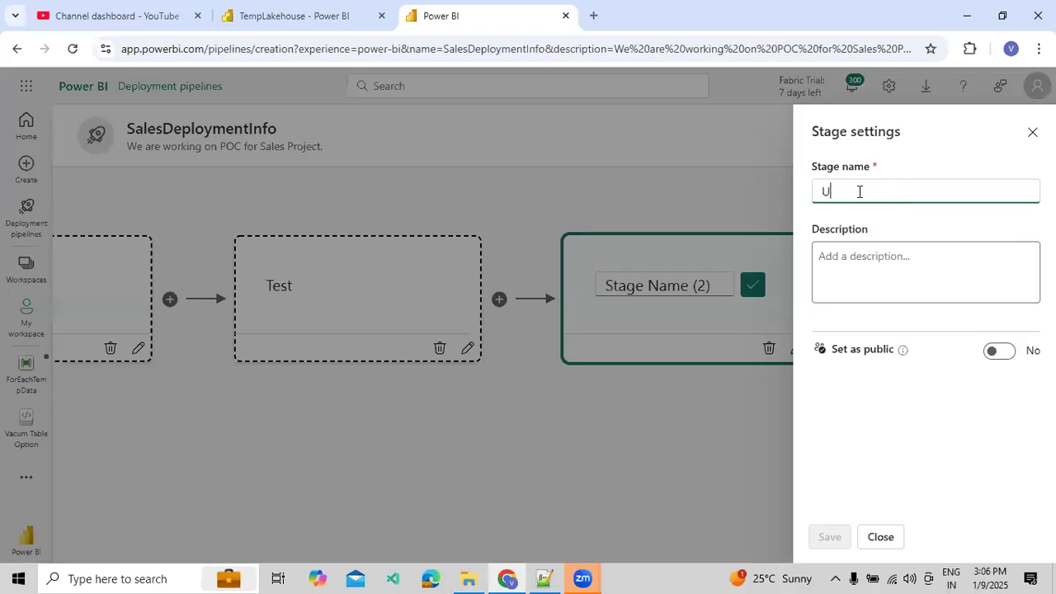
pyautogui.write('AT')
pyautogui.click(830, 536)
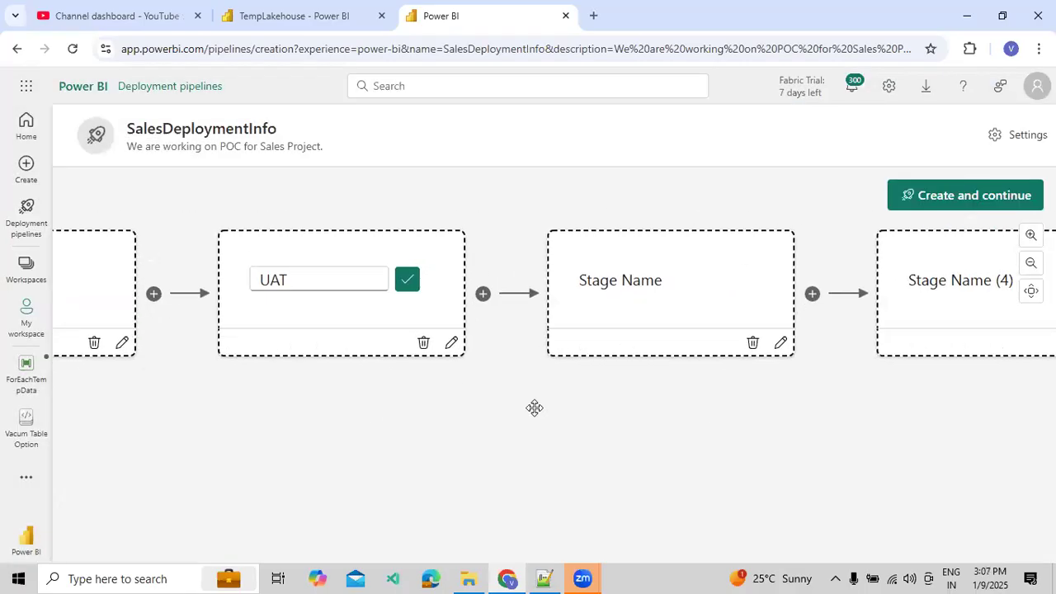
# Delete the Stage Name stage after UAT and rename the remaining last stage as Production.
pyautogui.click(753, 341)
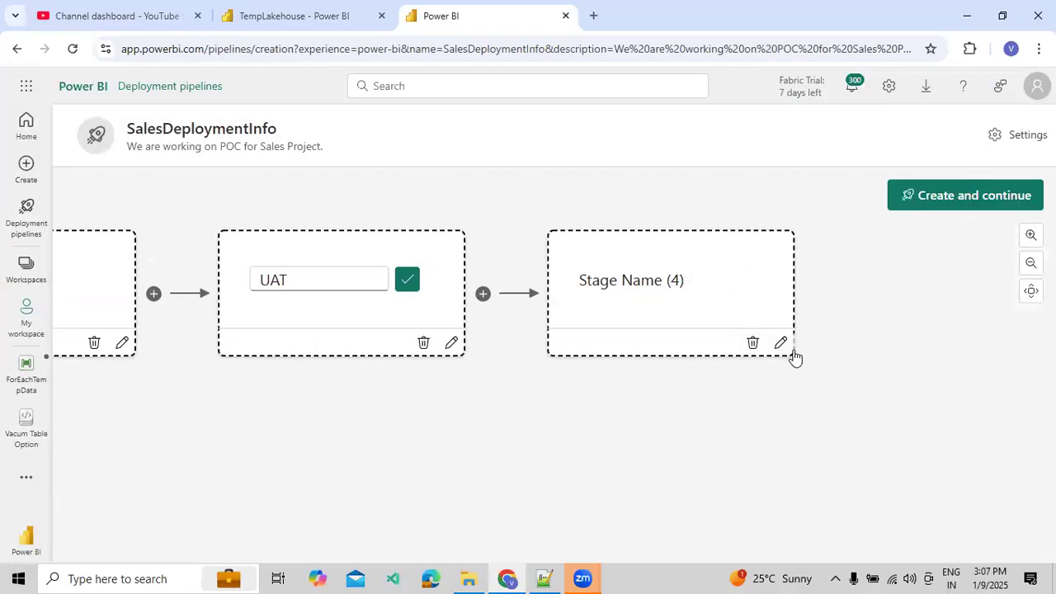
pyautogui.click(781, 343)
pyautogui.click(887, 193)
pyautogui.hotkey('ctrl', 'a')
pyautogui.write('Production')
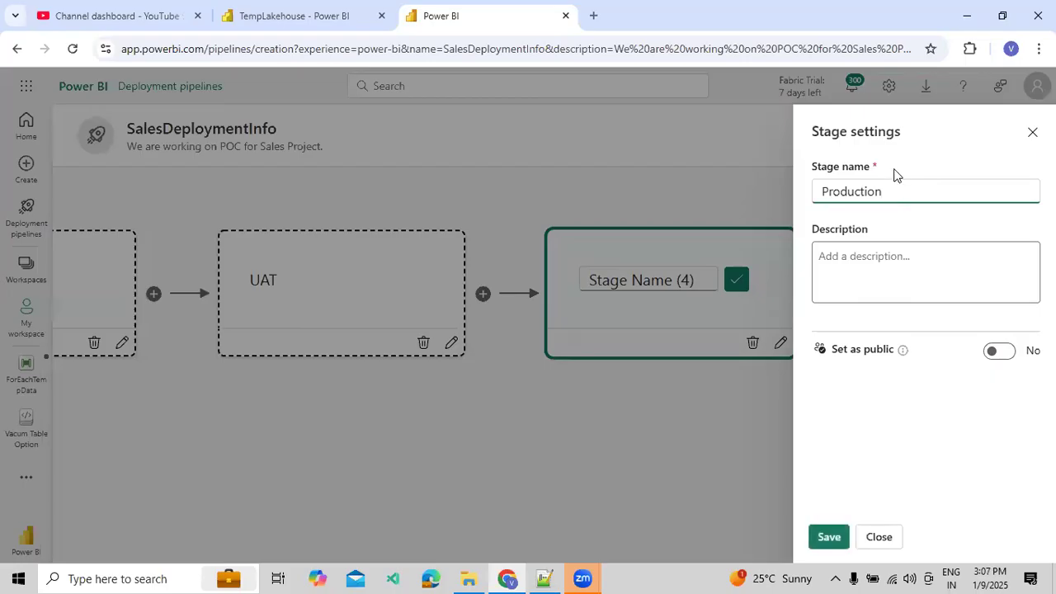
pyautogui.click(819, 545)
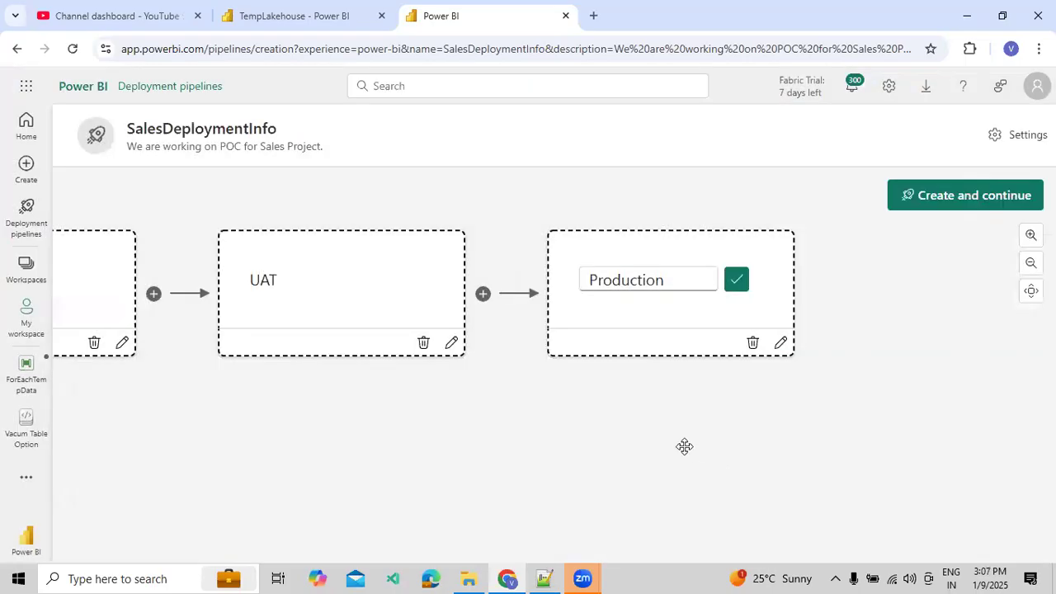
pyautogui.moveTo(762, 467); pyautogui.dragTo(669, 469)
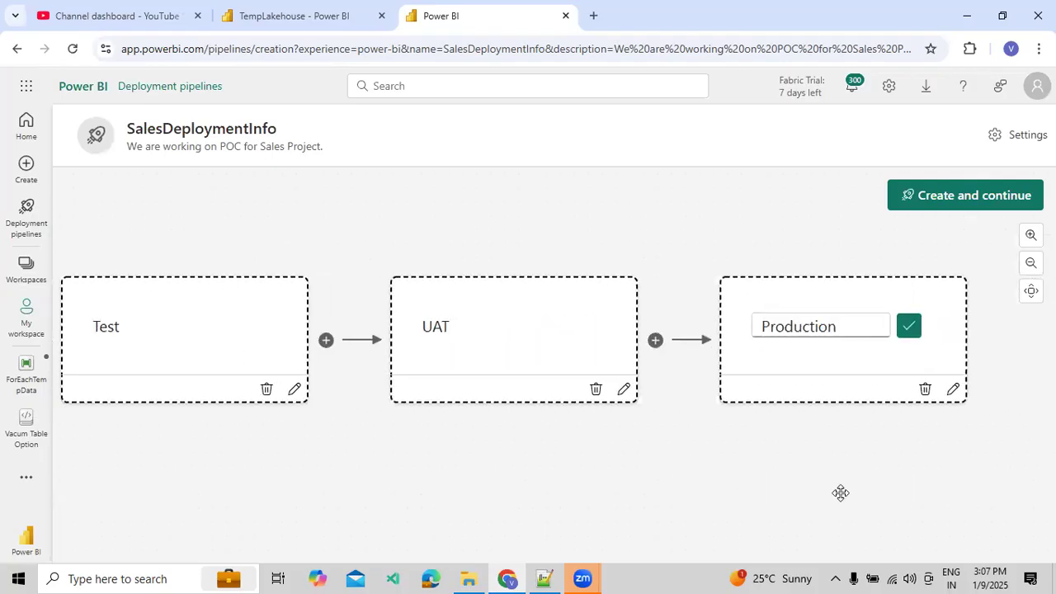
pyautogui.click(909, 328)
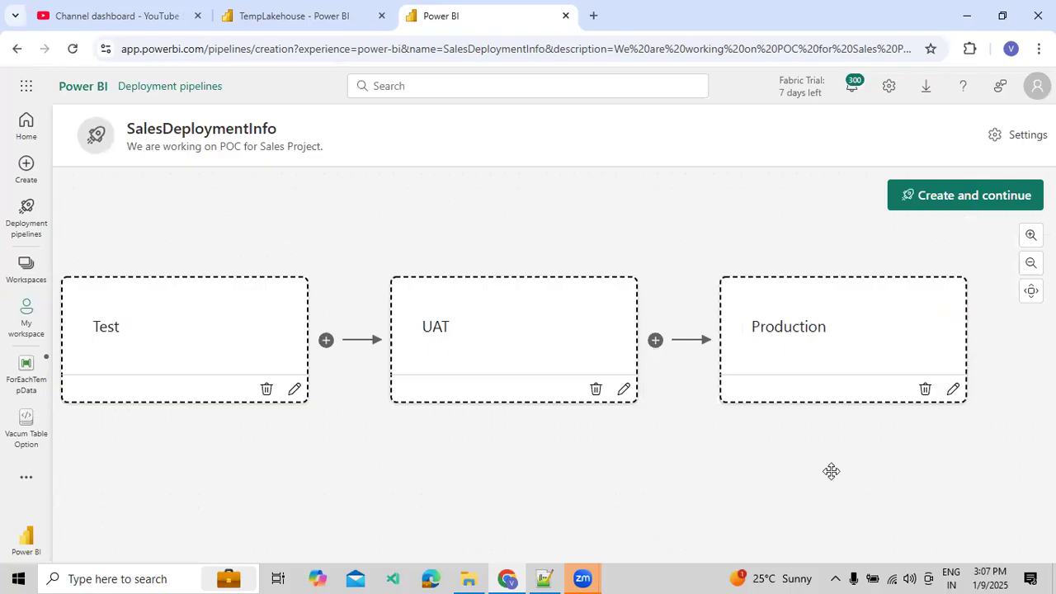
# Create the pipeline with the Development, Test, UAT and Production stages, and dismiss the new deployment access notice.
pyautogui.moveTo(797, 479); pyautogui.dragTo(877, 478)
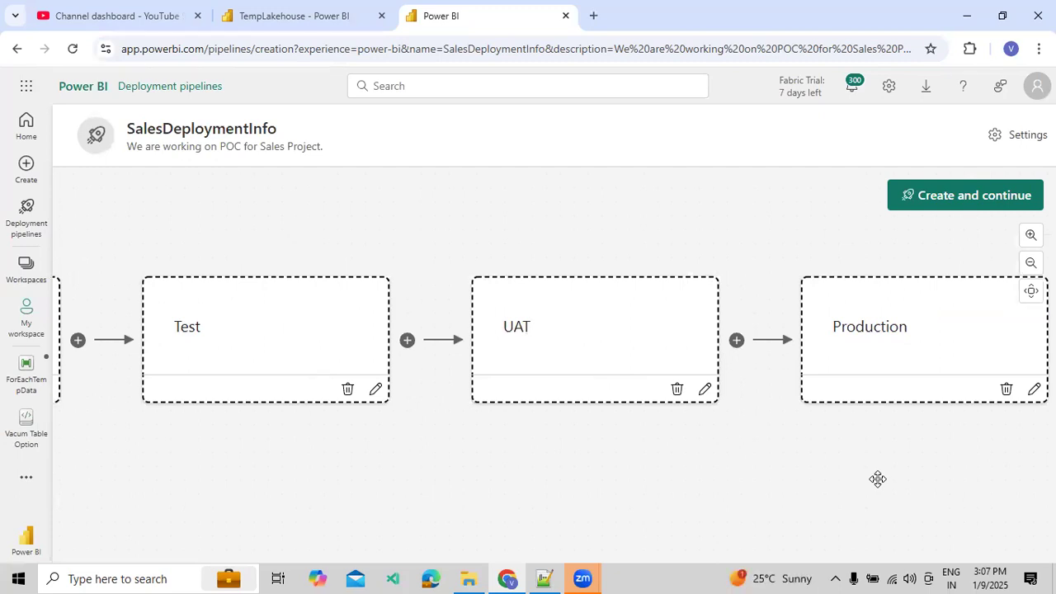
pyautogui.moveTo(856, 509); pyautogui.dragTo(878, 496)
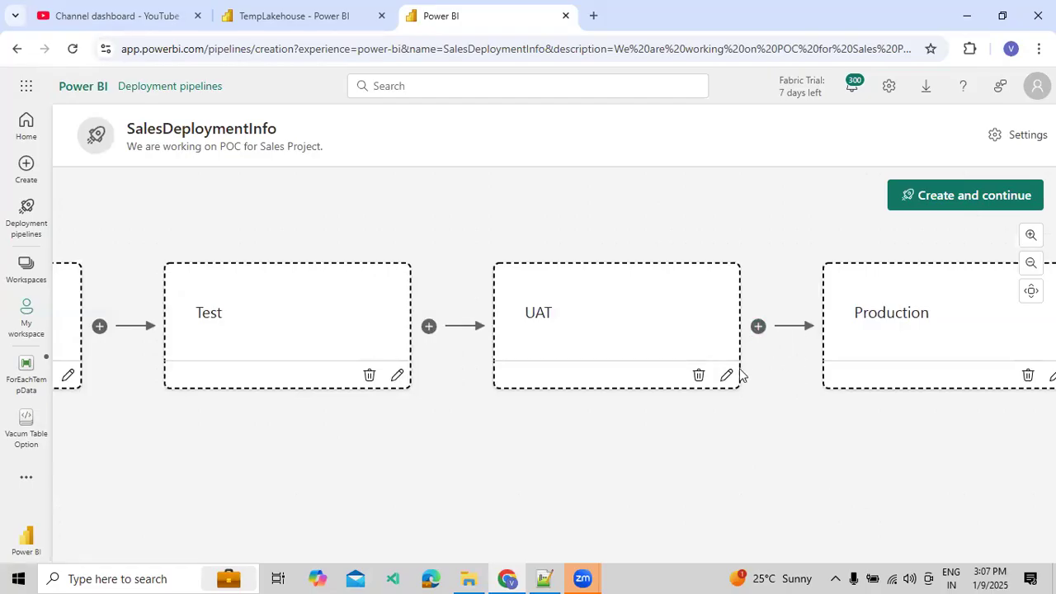
pyautogui.moveTo(835, 467); pyautogui.dragTo(915, 462)
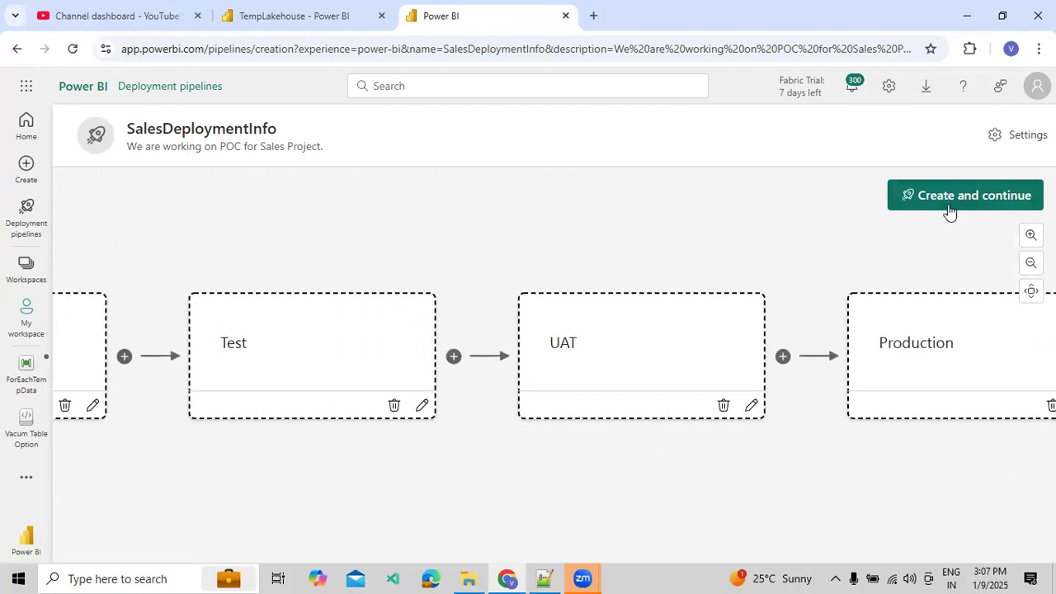
pyautogui.click(949, 212)
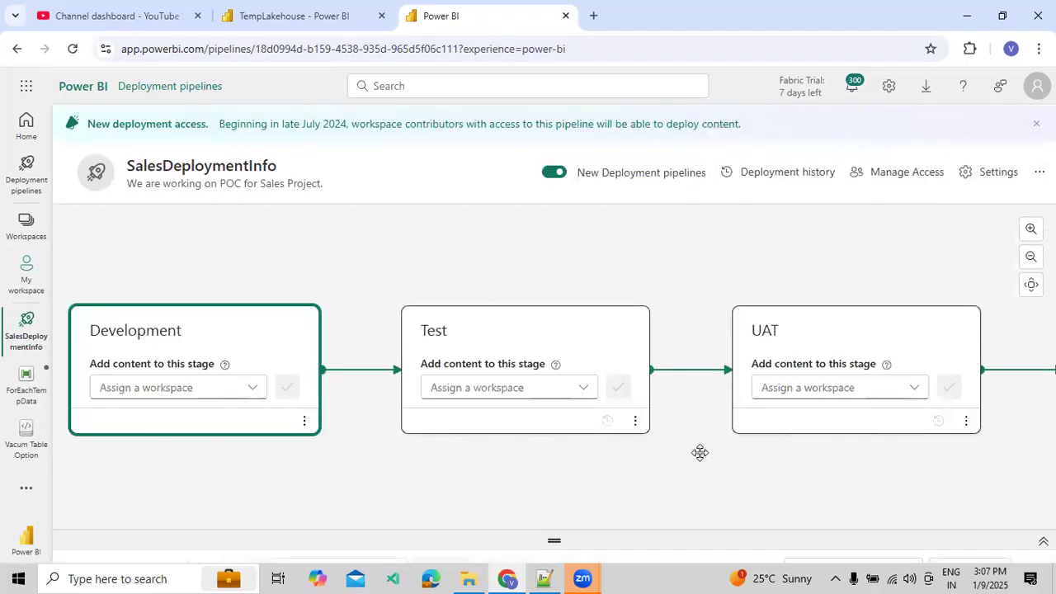
pyautogui.moveTo(721, 462); pyautogui.dragTo(752, 438)
pyautogui.click(1036, 122)
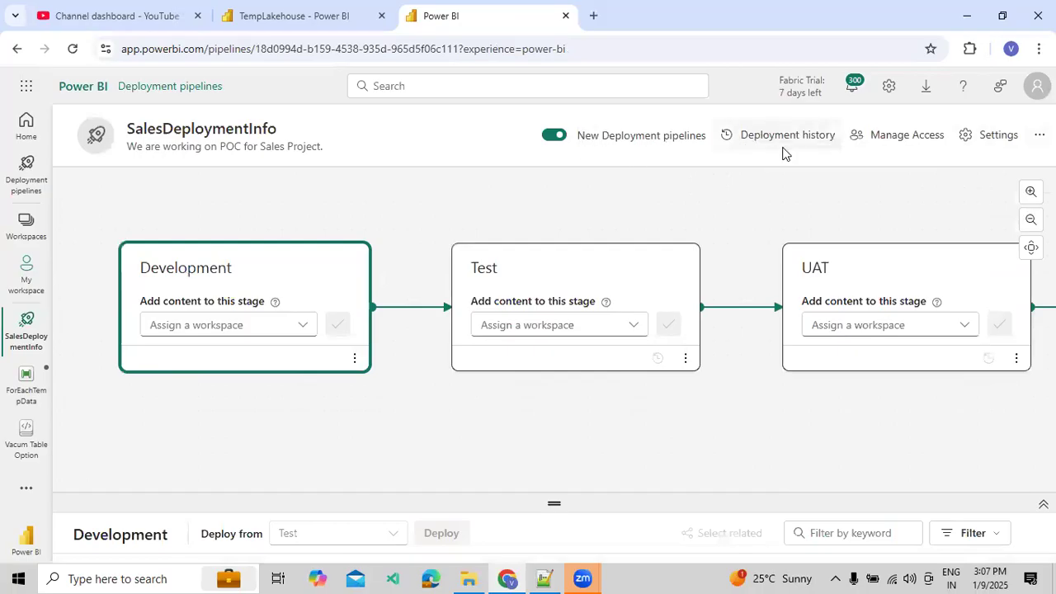
pyautogui.click(1038, 135)
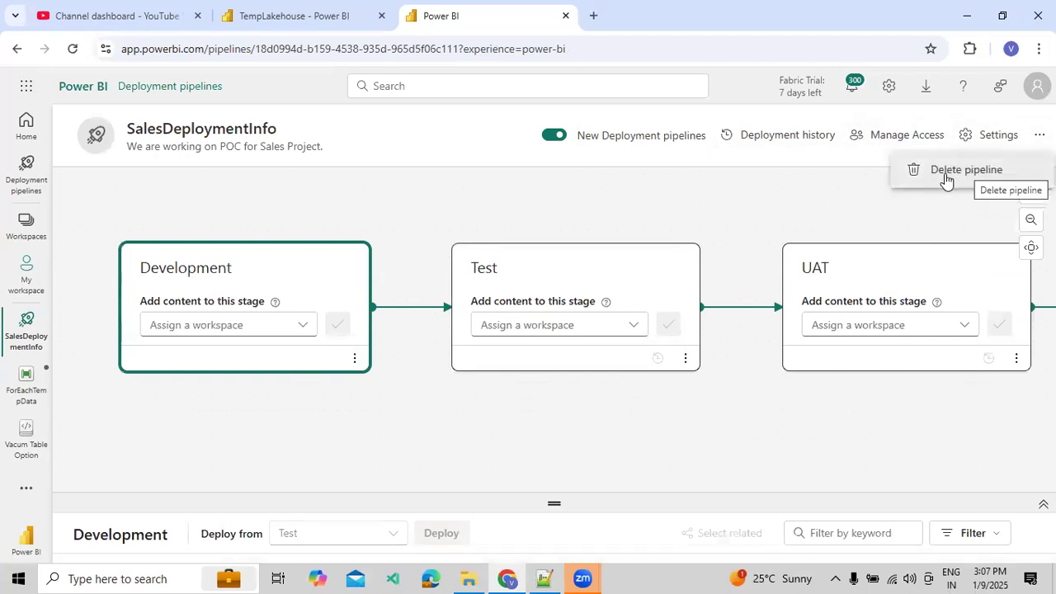
pyautogui.click(811, 192)
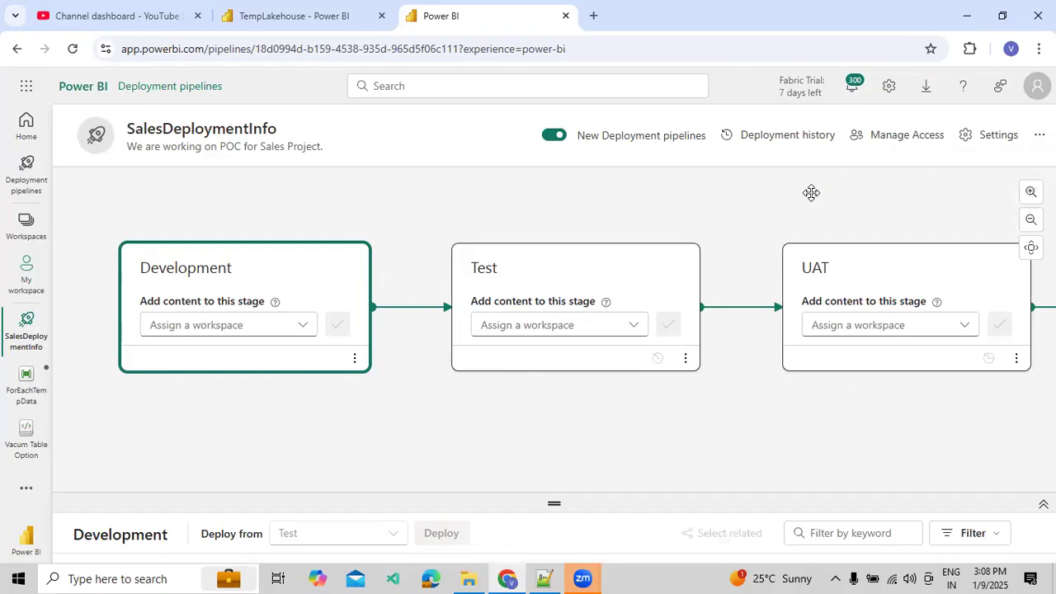
# Turn off the New Deployment pipelines view for this pipeline.
pyautogui.click(561, 137)
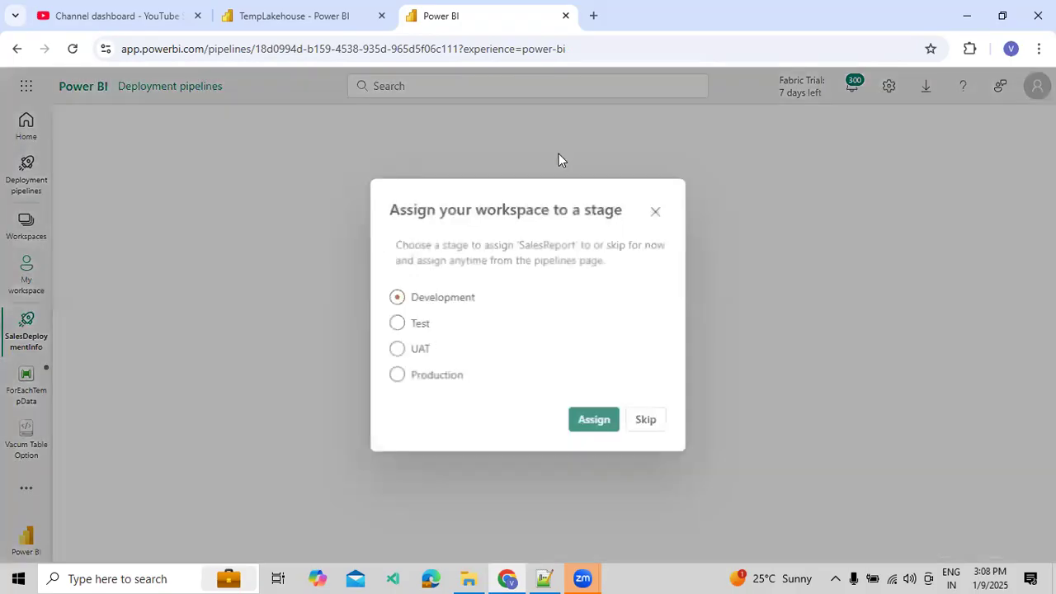
# Try to assign the SalesReport workspace to the Development stage, cancel at the unsupported items notice and dismiss the workspace tip.
pyautogui.click(583, 422)
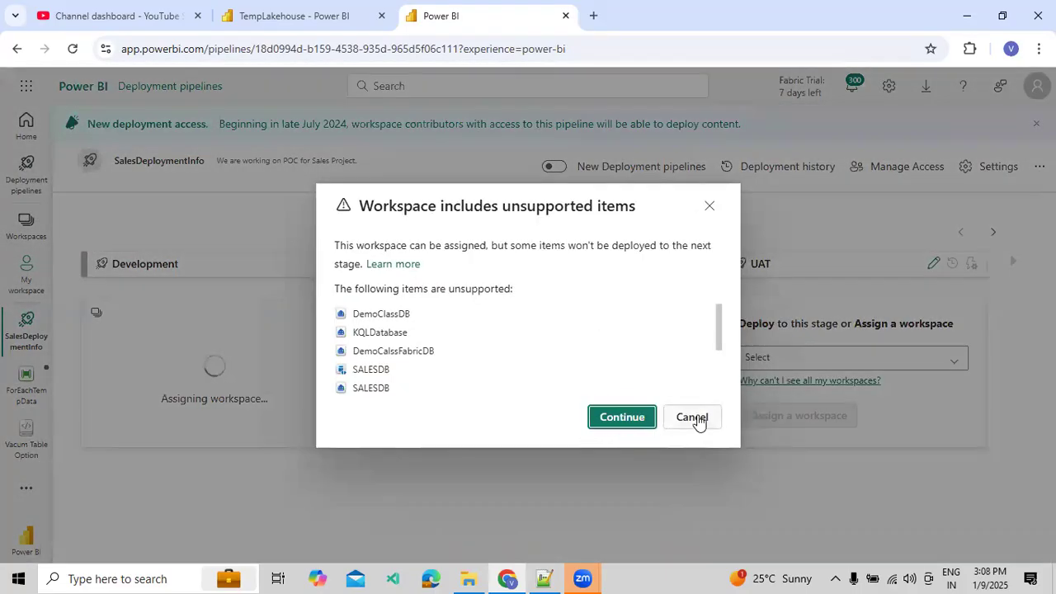
pyautogui.click(692, 418)
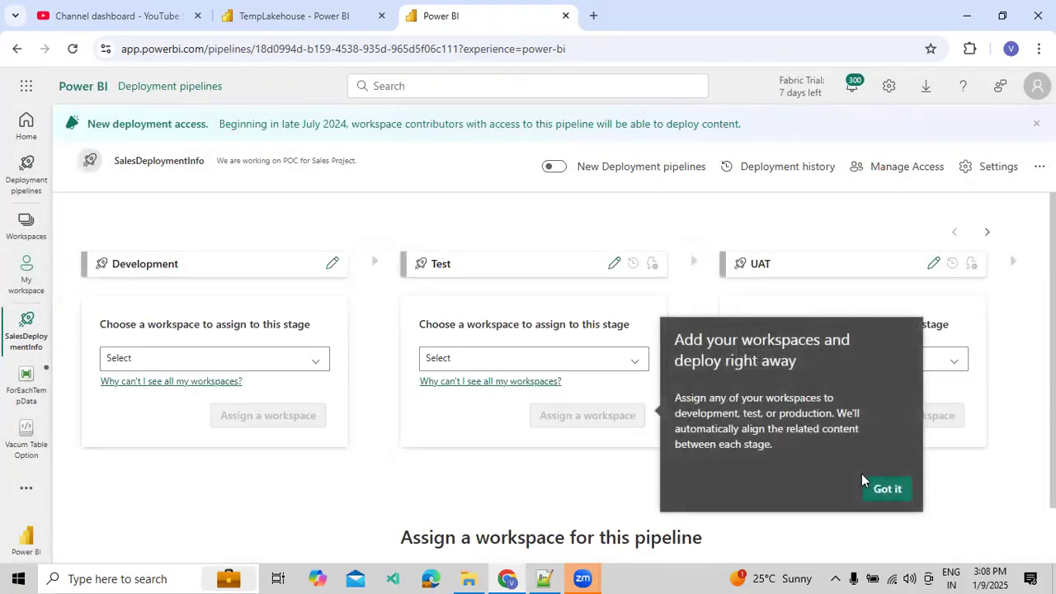
pyautogui.click(876, 487)
pyautogui.moveTo(552, 495); pyautogui.dragTo(642, 495)
pyautogui.moveTo(711, 483); pyautogui.dragTo(682, 489)
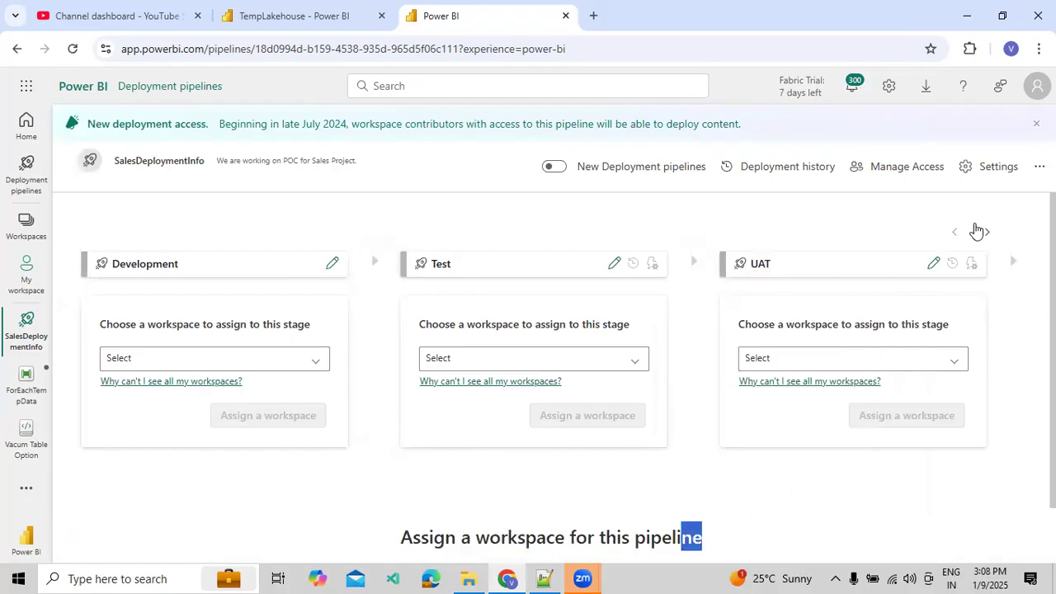
# Look through the stages up to Production in the old view and turn the New Deployment pipelines view back on.
pyautogui.click(987, 232)
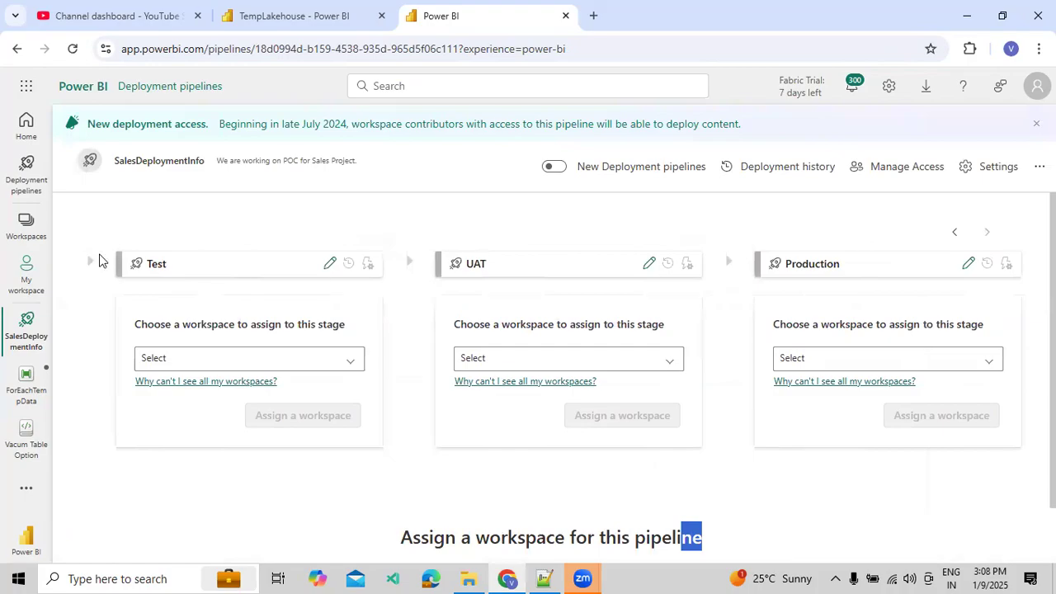
pyautogui.click(956, 236)
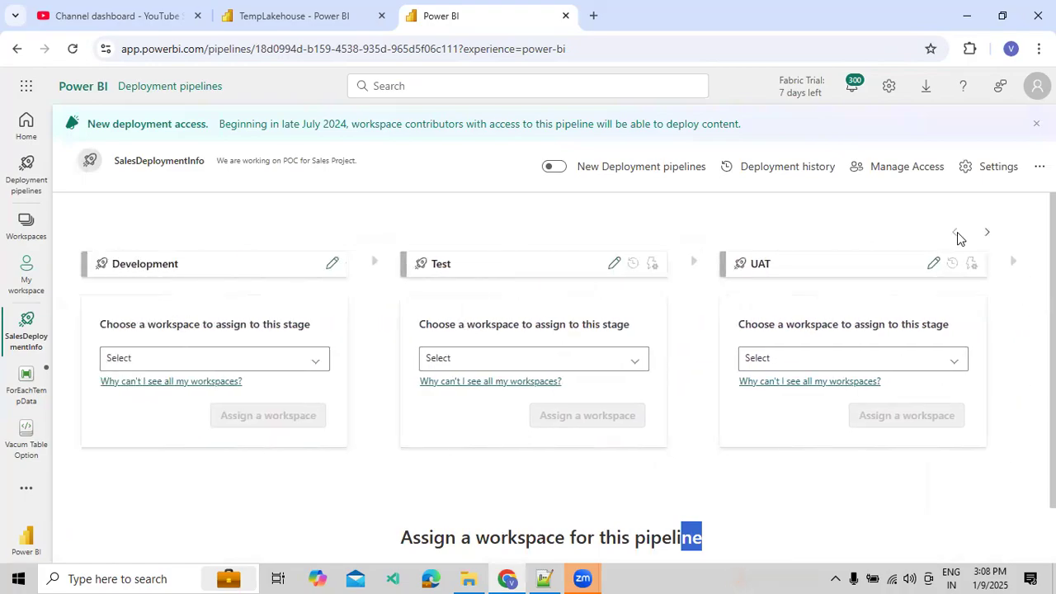
pyautogui.click(557, 167)
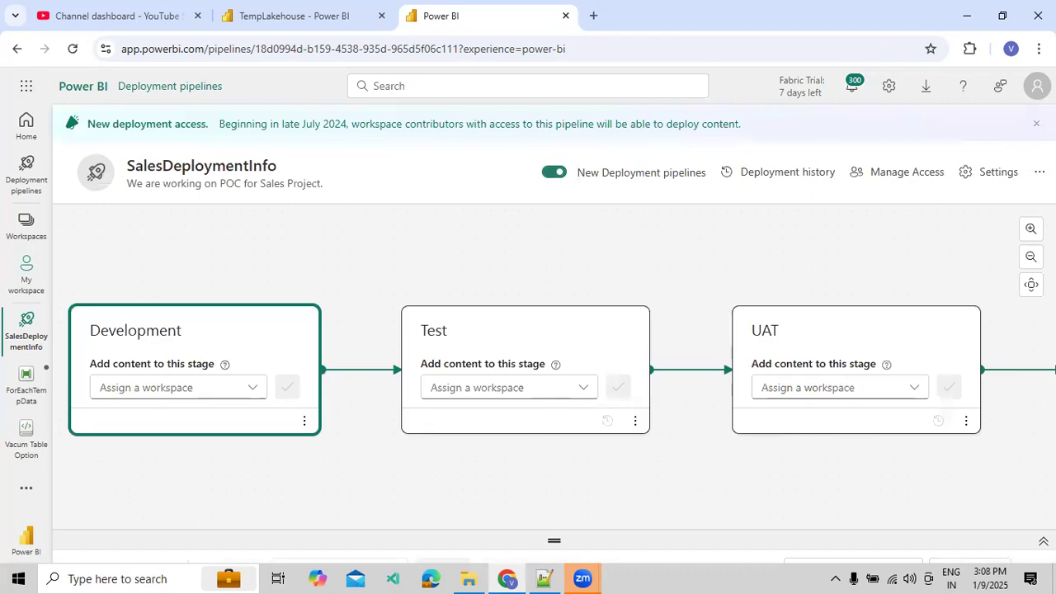
# Examine the pipeline canvas at different zoom levels, viewing the connected Development, Test, UAT and Production stages.
pyautogui.moveTo(789, 228); pyautogui.dragTo(833, 212)
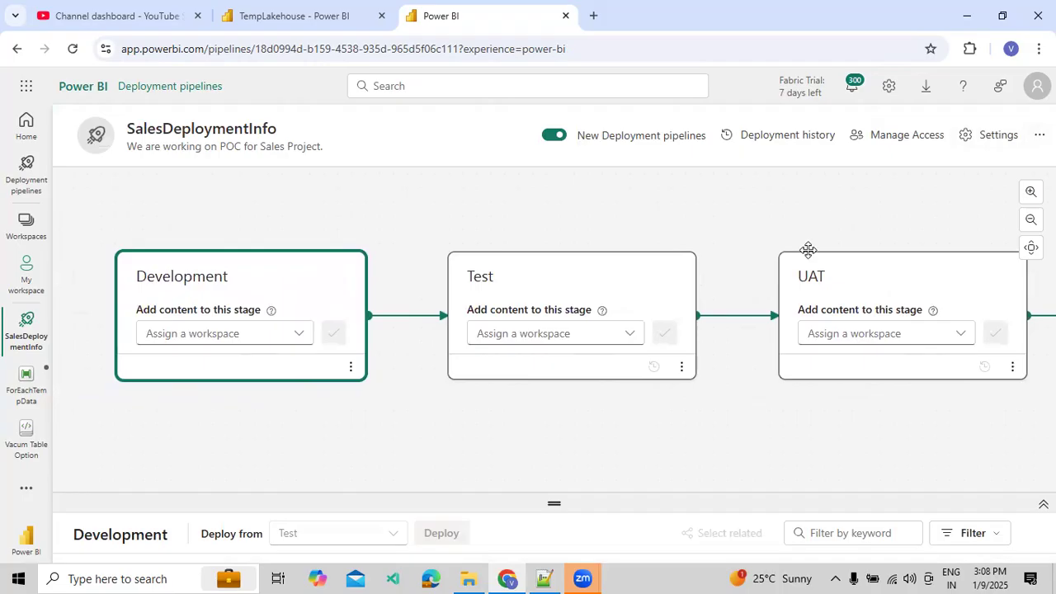
pyautogui.moveTo(569, 493); pyautogui.dragTo(599, 346)
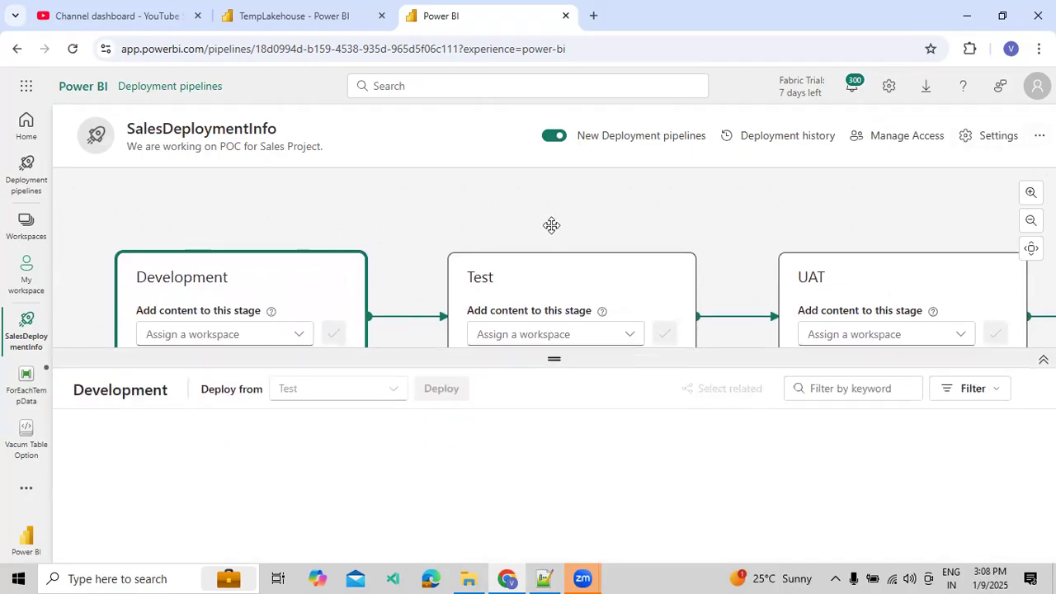
pyautogui.moveTo(545, 204); pyautogui.dragTo(559, 179)
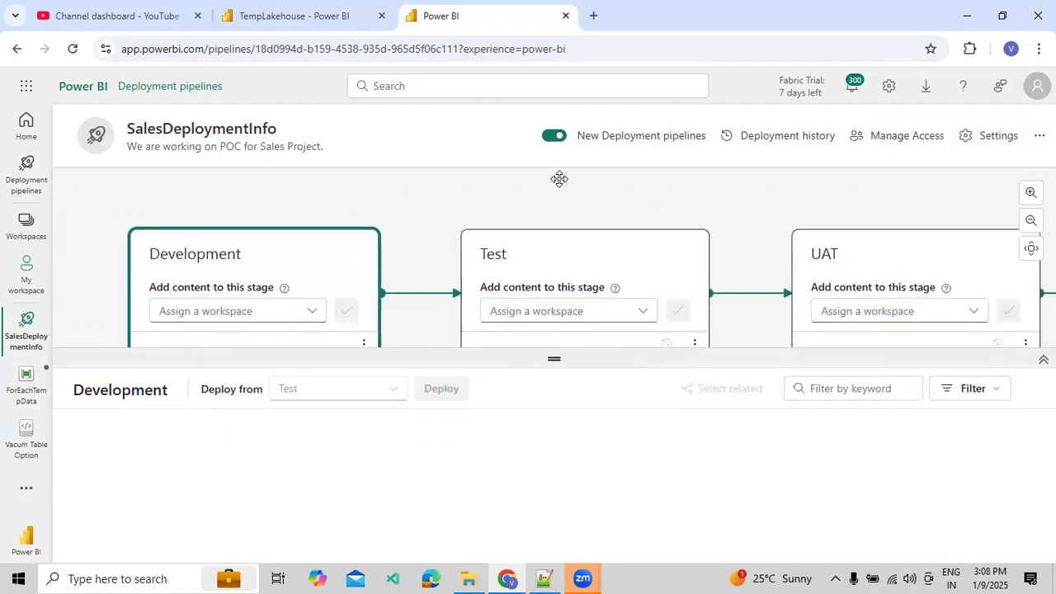
pyautogui.click(1031, 223)
pyautogui.click(1030, 194)
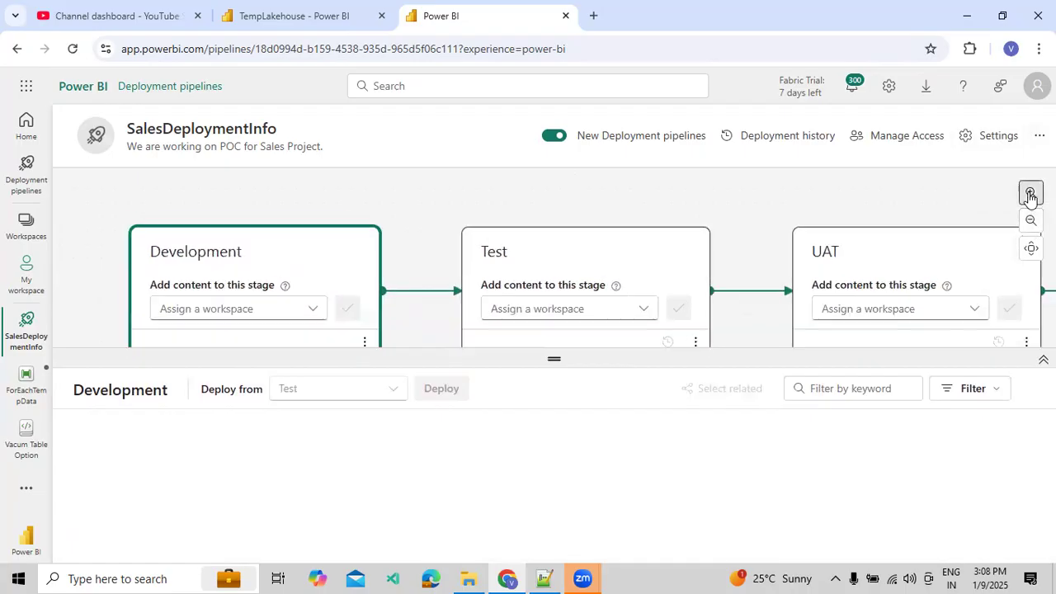
pyautogui.click(1030, 194)
pyautogui.click(1030, 194)
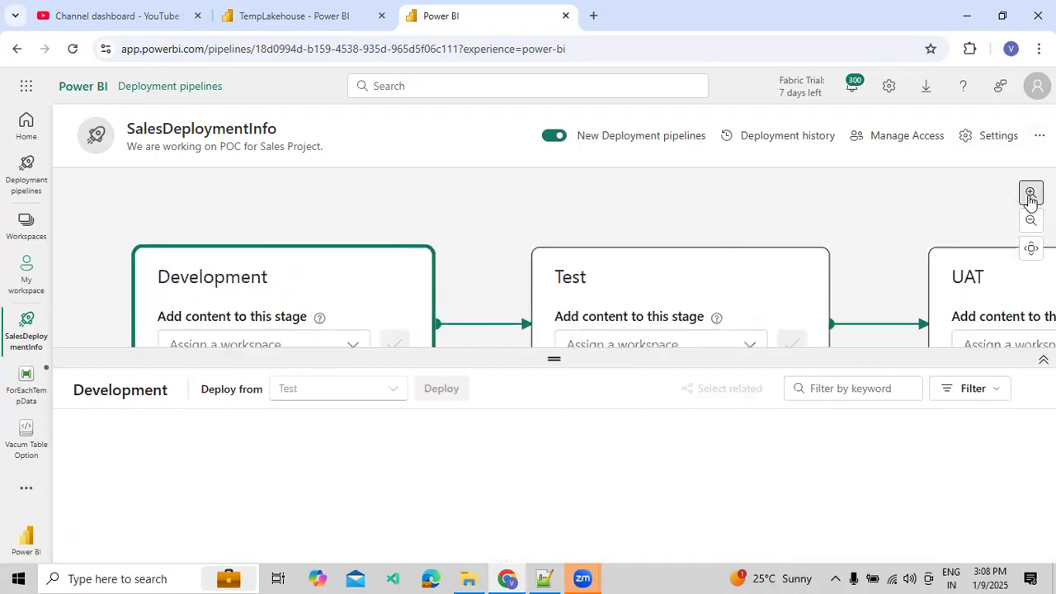
pyautogui.click(1027, 249)
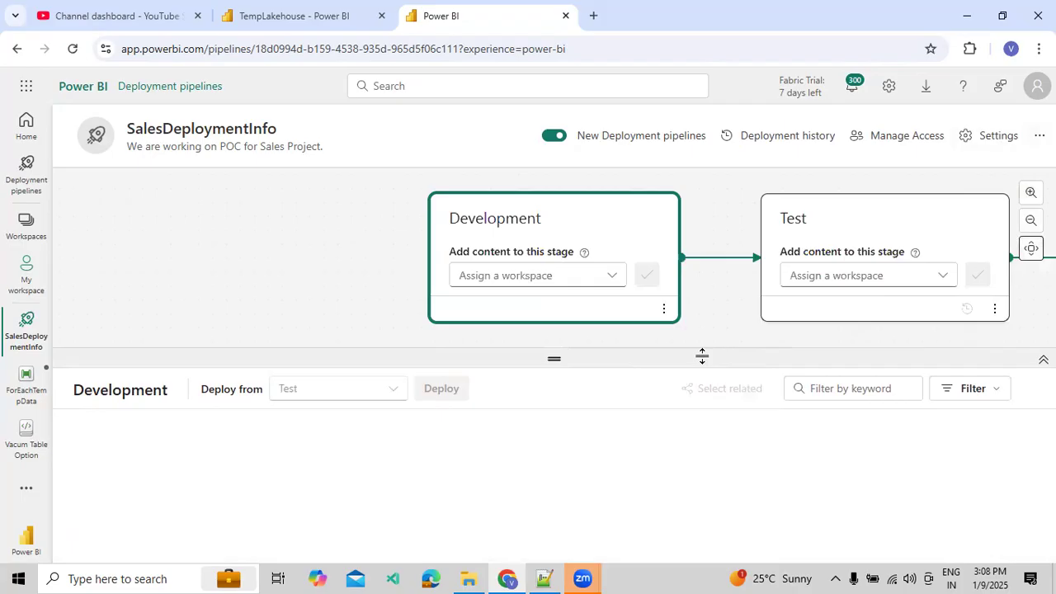
pyautogui.moveTo(702, 356); pyautogui.dragTo(691, 523)
pyautogui.moveTo(702, 402); pyautogui.dragTo(368, 418)
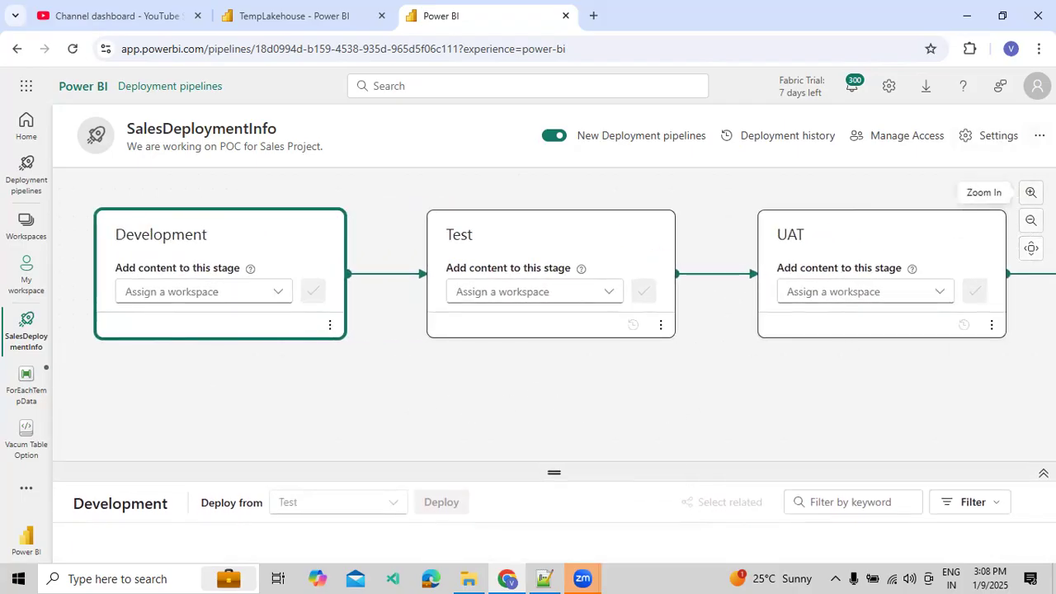
pyautogui.click(1031, 192)
pyautogui.click(1029, 220)
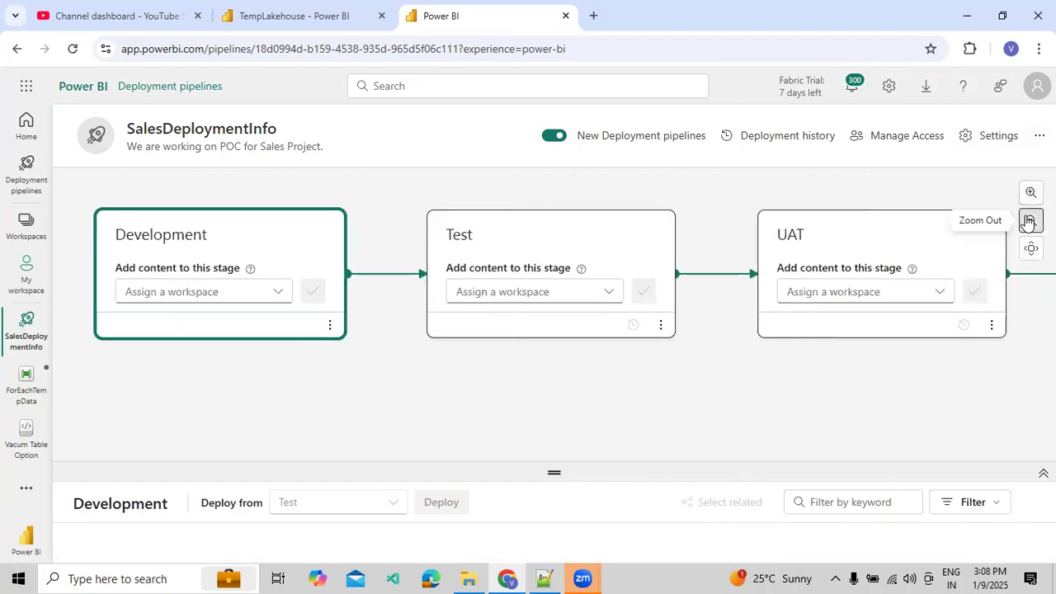
pyautogui.click(1028, 221)
pyautogui.click(1028, 221)
pyautogui.moveTo(726, 352); pyautogui.dragTo(740, 406)
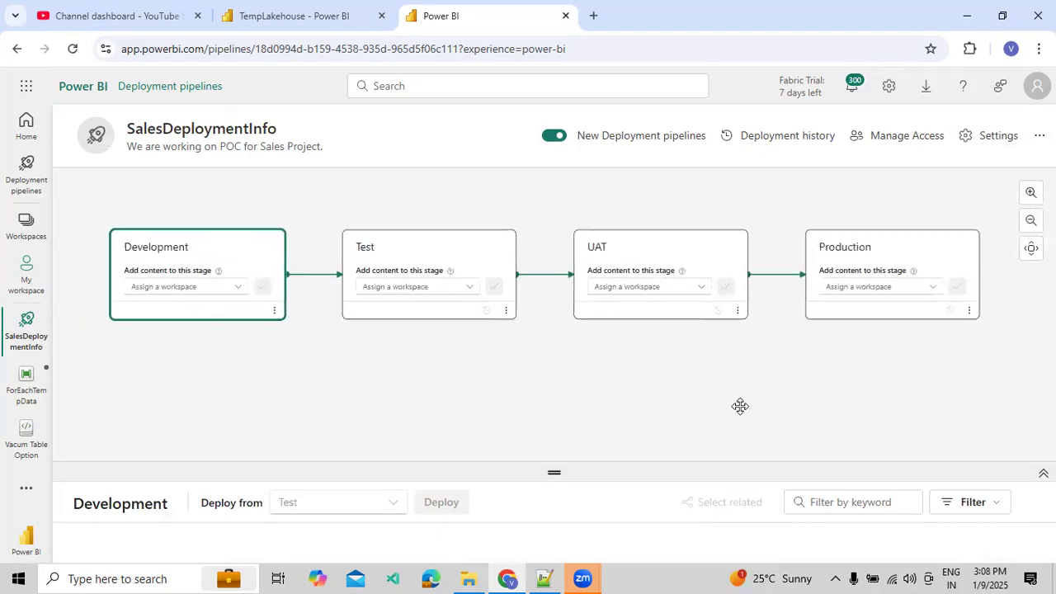
pyautogui.click(1031, 221)
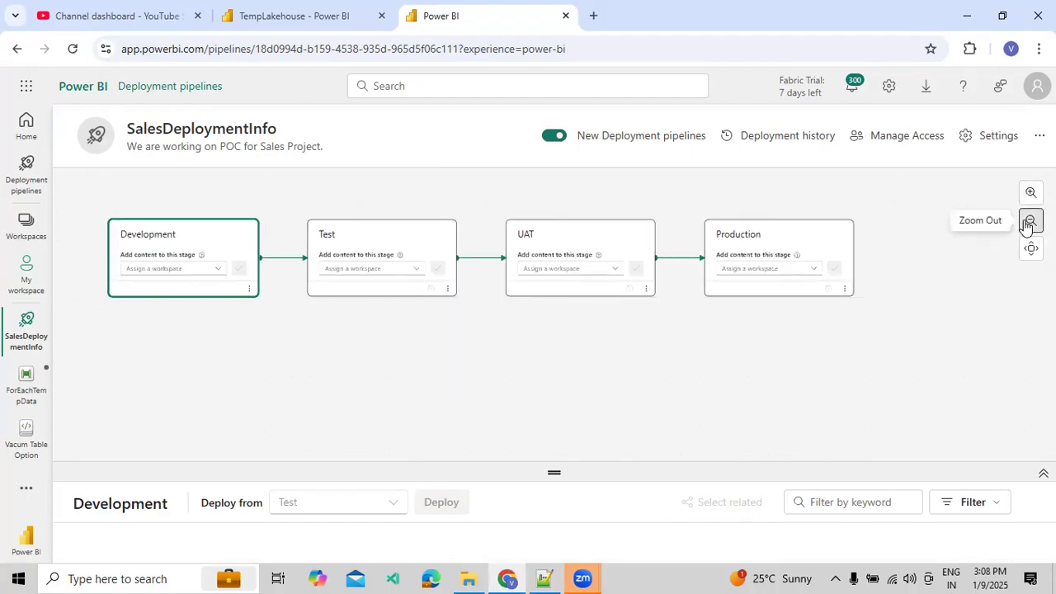
pyautogui.click(1030, 192)
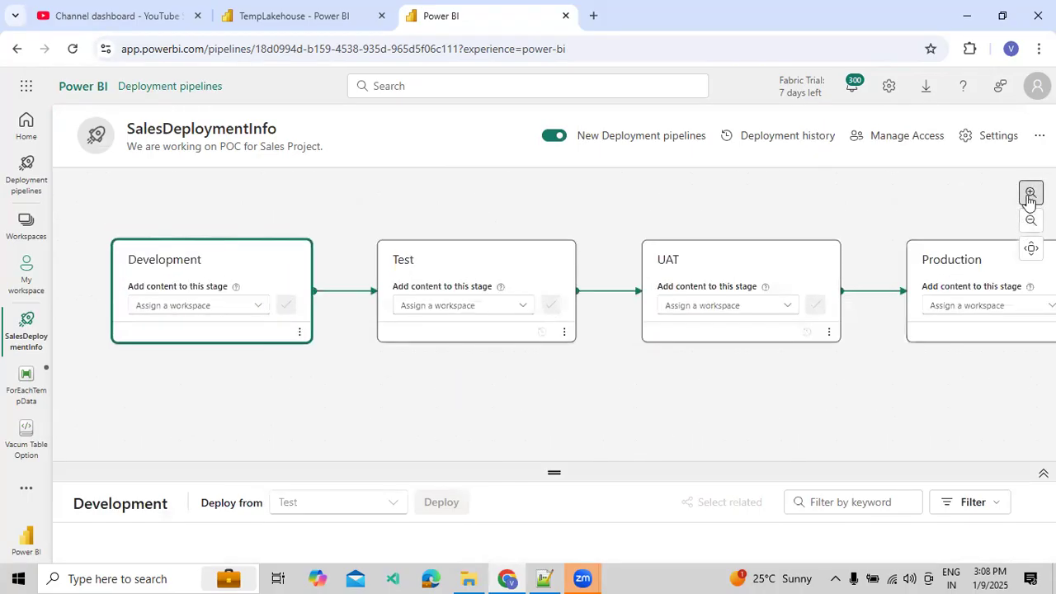
pyautogui.moveTo(766, 385)
pyautogui.mouseDown()
pyautogui.moveTo(671, 384)
pyautogui.moveTo(761, 384)
pyautogui.mouseUp()
# Assign the TestFabricWorkSpace workspace to the Development stage.
pyautogui.moveTo(555, 480); pyautogui.dragTo(554, 389)
pyautogui.click(251, 307)
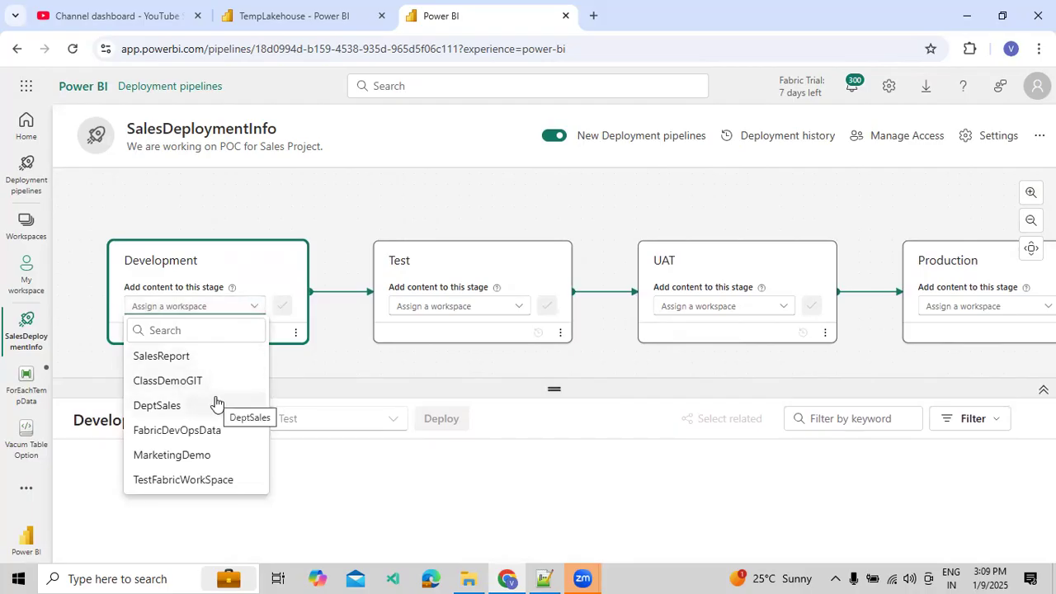
pyautogui.click(213, 483)
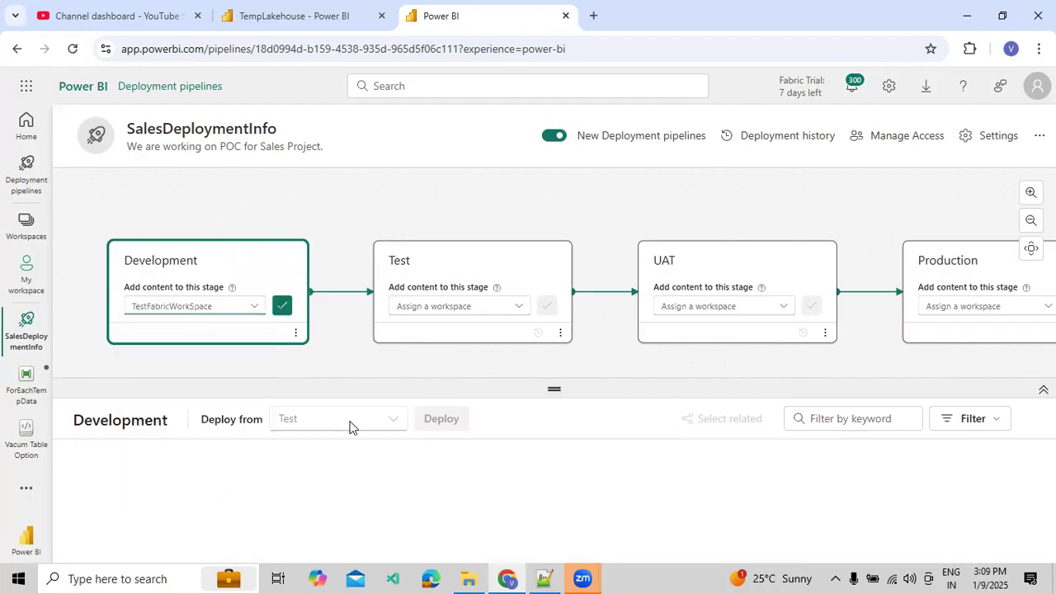
pyautogui.click(285, 309)
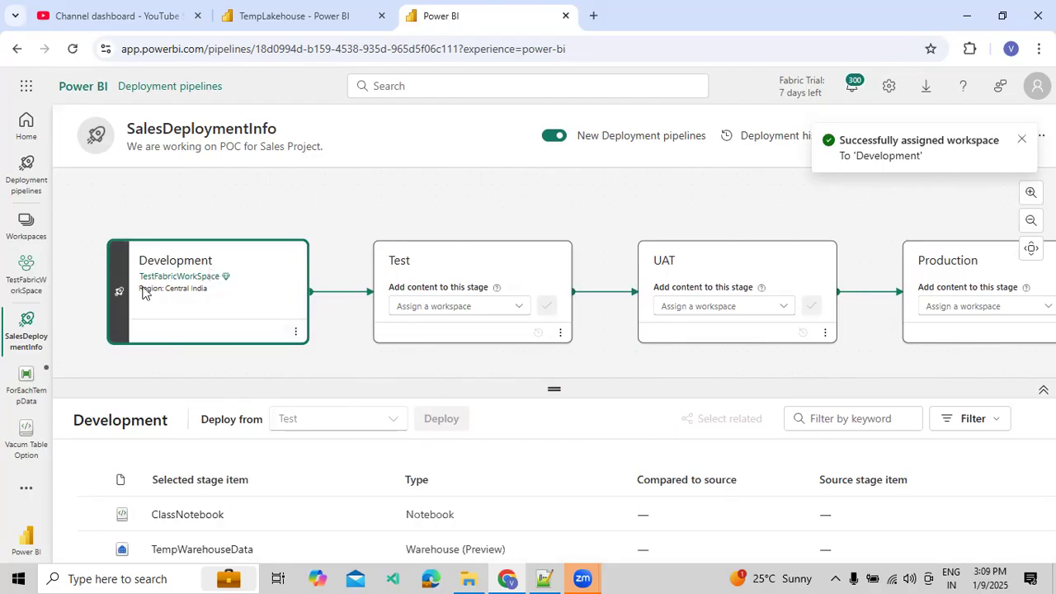
# Check the Development stage's available options and review the items it contains.
pyautogui.click(295, 332)
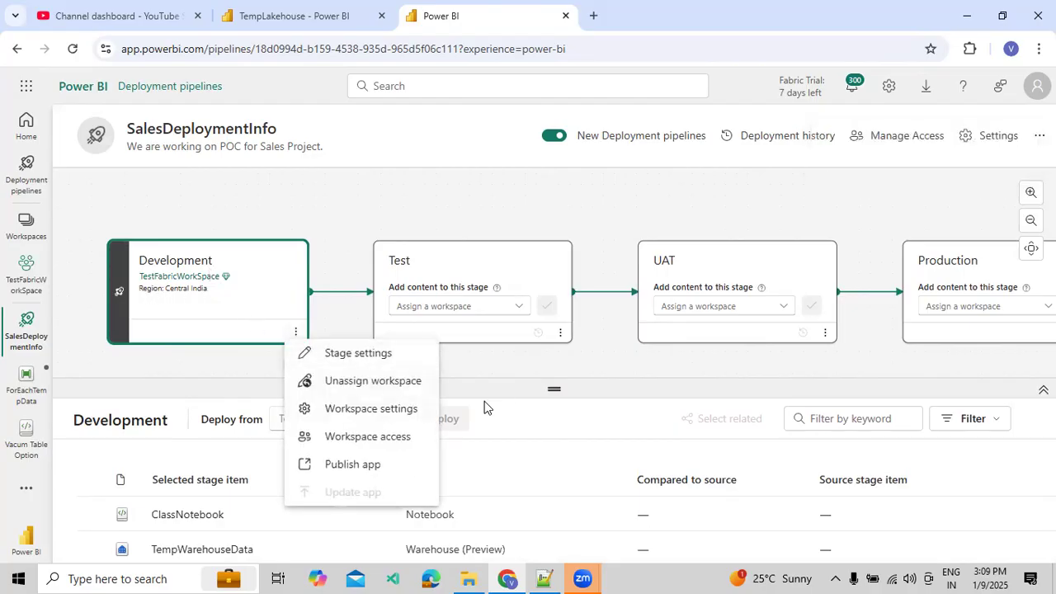
pyautogui.click(553, 393)
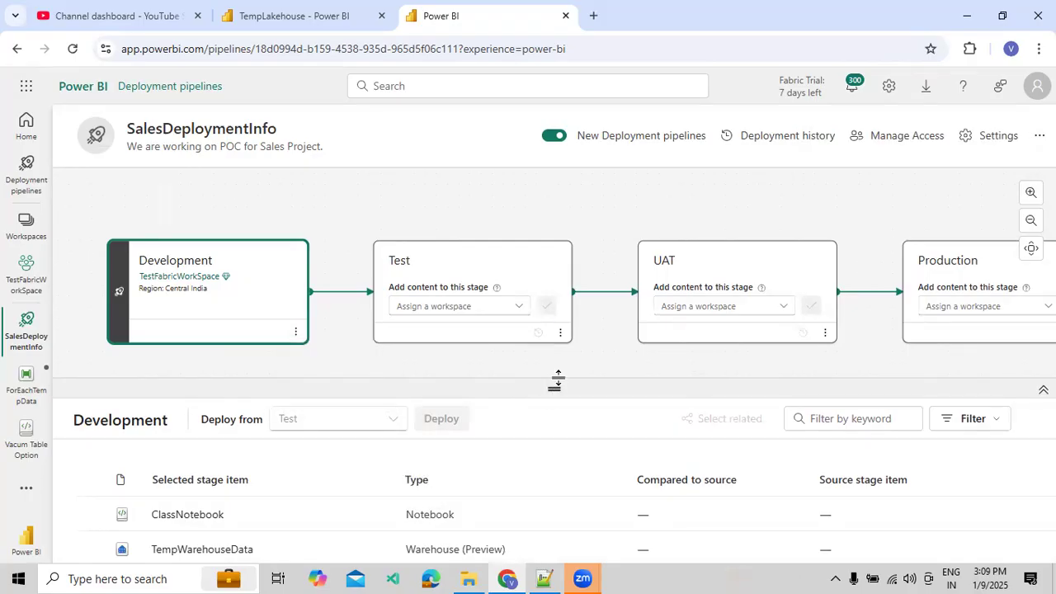
pyautogui.moveTo(556, 379); pyautogui.dragTo(558, 257)
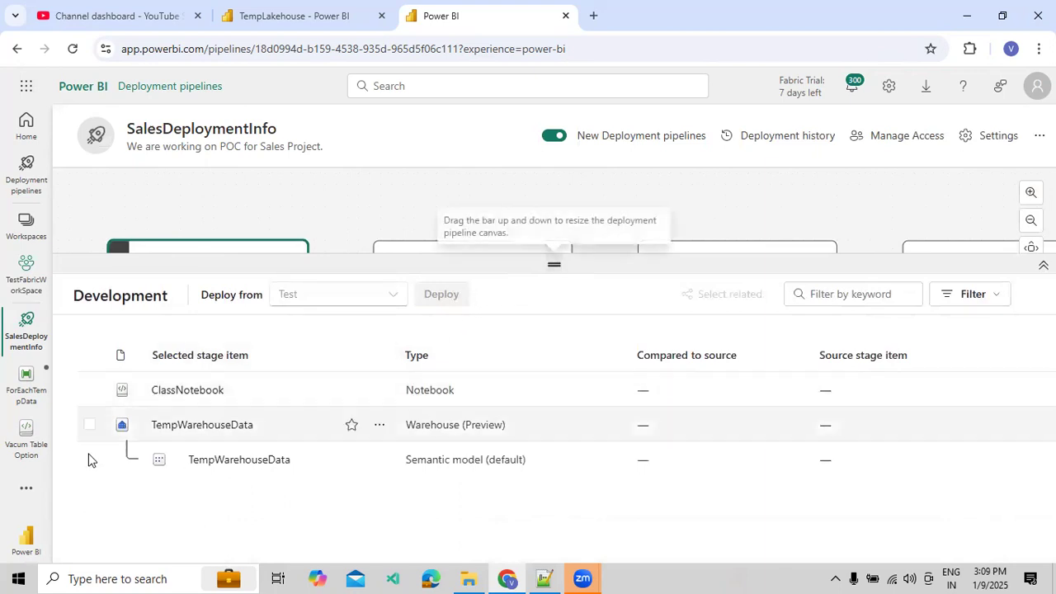
pyautogui.moveTo(551, 272); pyautogui.dragTo(546, 423)
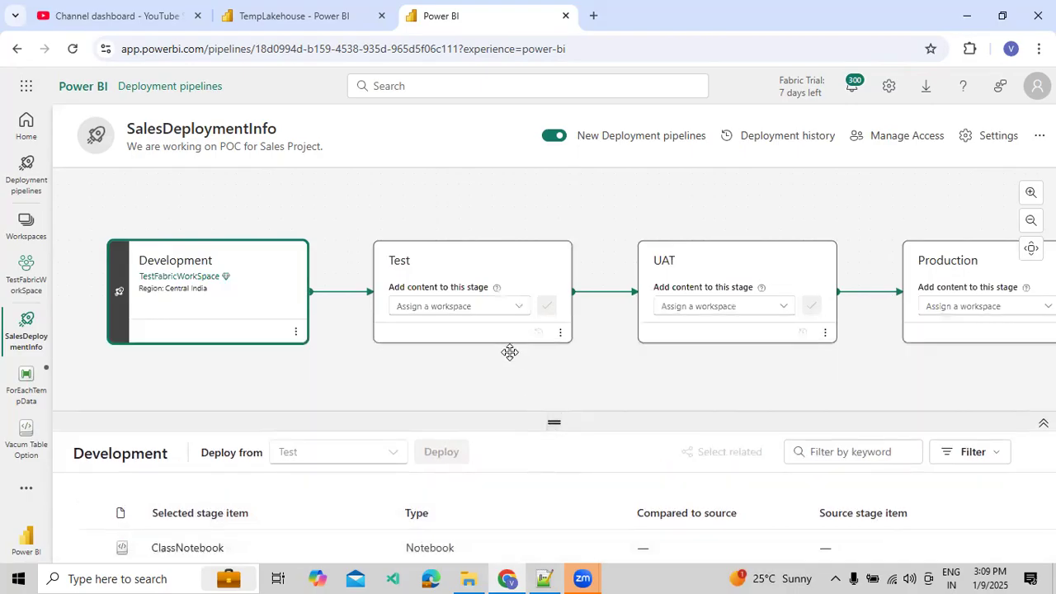
# View the workspaces available for the Test stage without assigning one, and review its item comparison with Development.
pyautogui.click(503, 306)
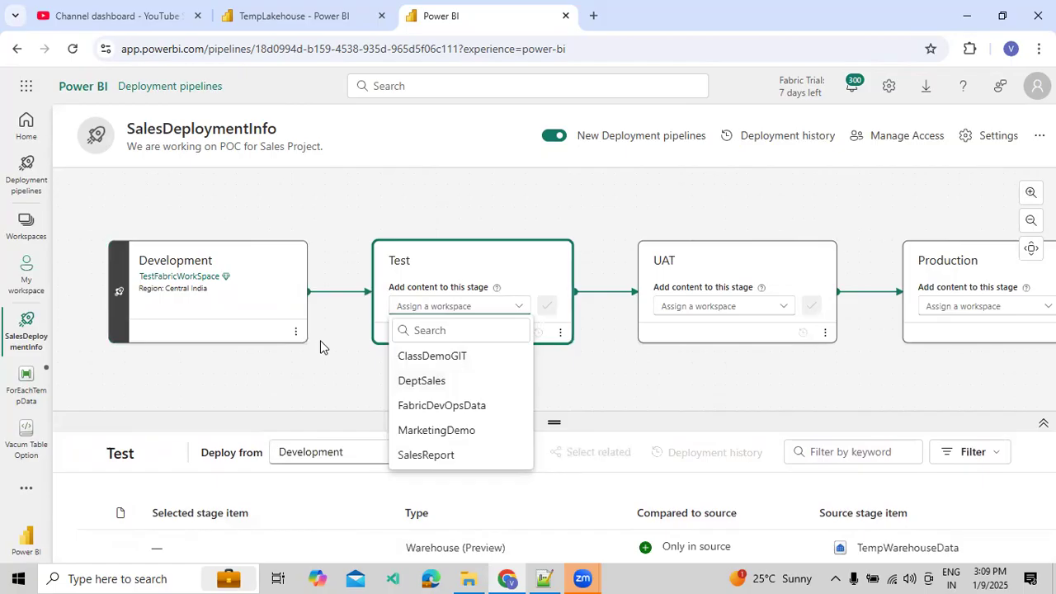
pyautogui.click(172, 261)
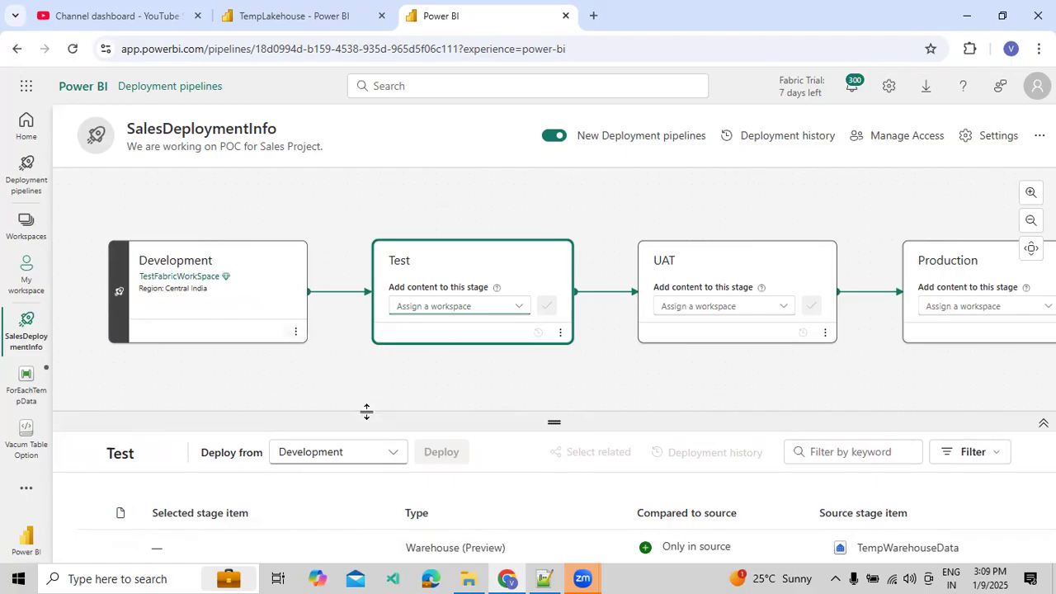
pyautogui.moveTo(366, 411); pyautogui.dragTo(372, 305)
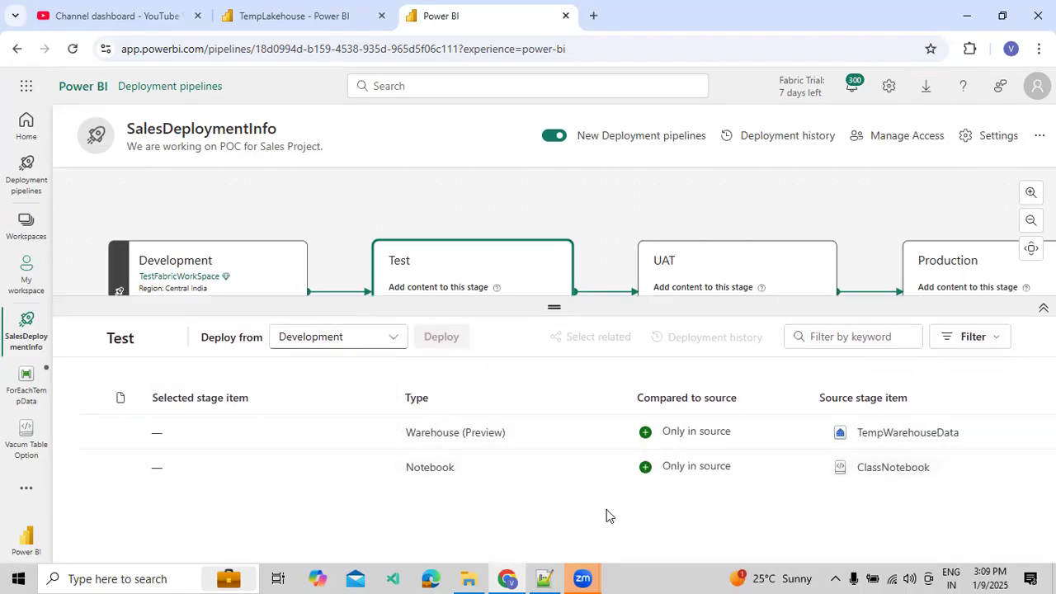
# Switch between the Development and Test stages to compare their item lists, ending on the Development items.
pyautogui.click(263, 273)
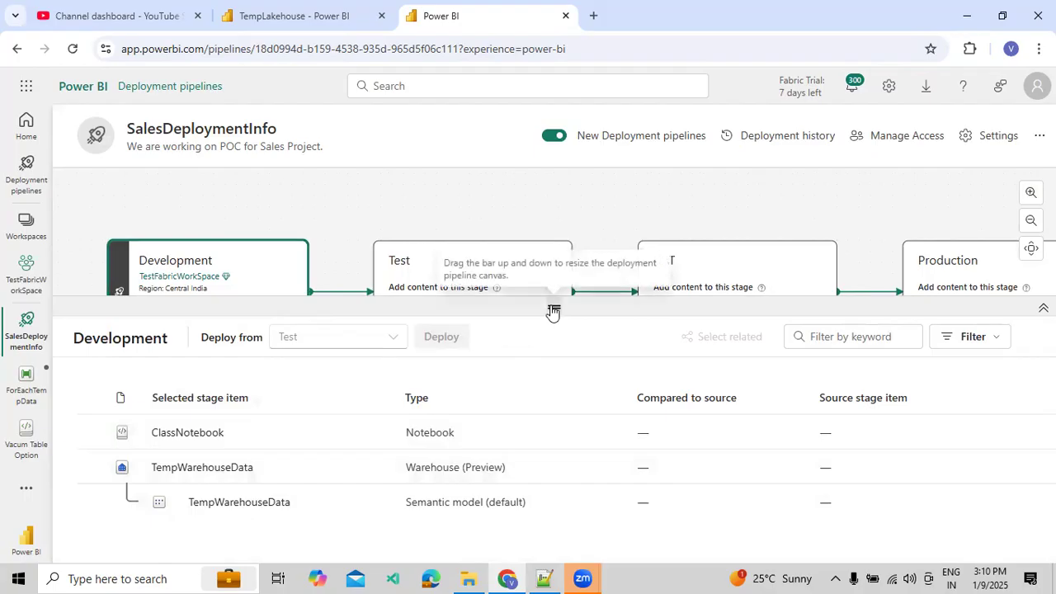
pyautogui.moveTo(554, 307); pyautogui.dragTo(558, 406)
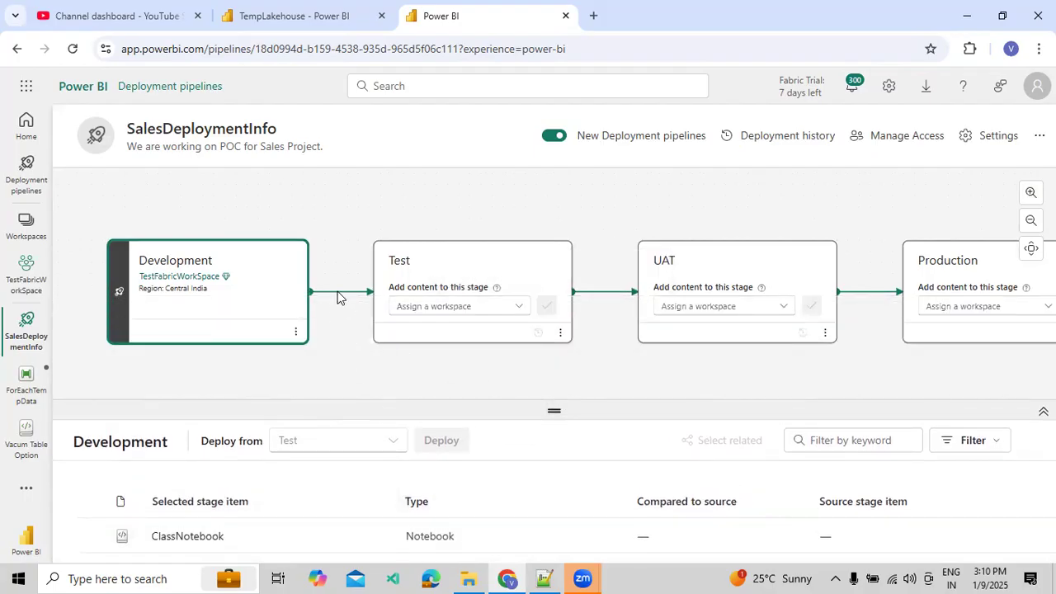
pyautogui.moveTo(546, 406); pyautogui.dragTo(555, 365)
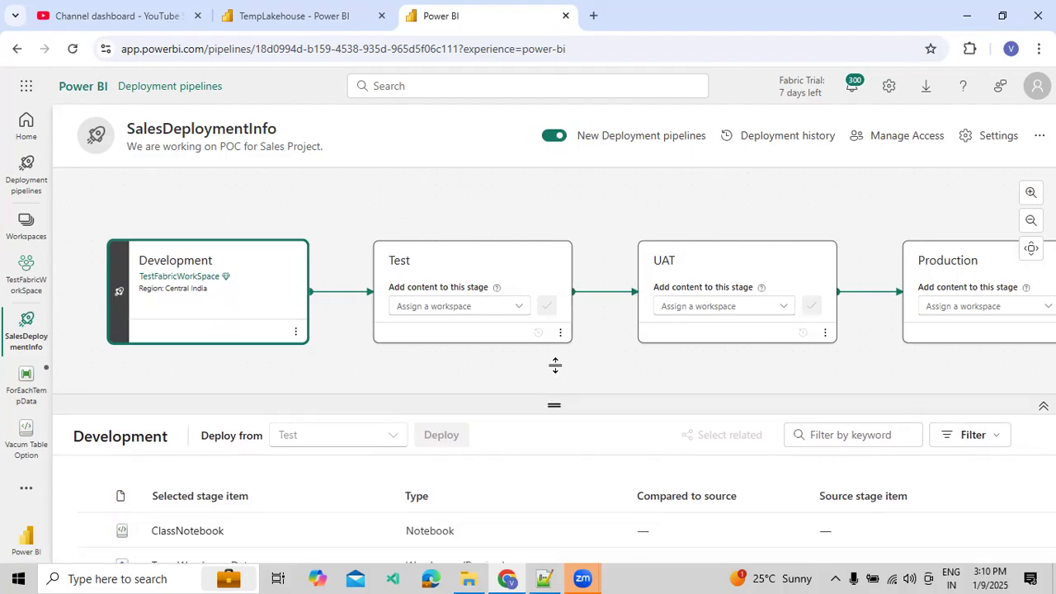
pyautogui.click(504, 262)
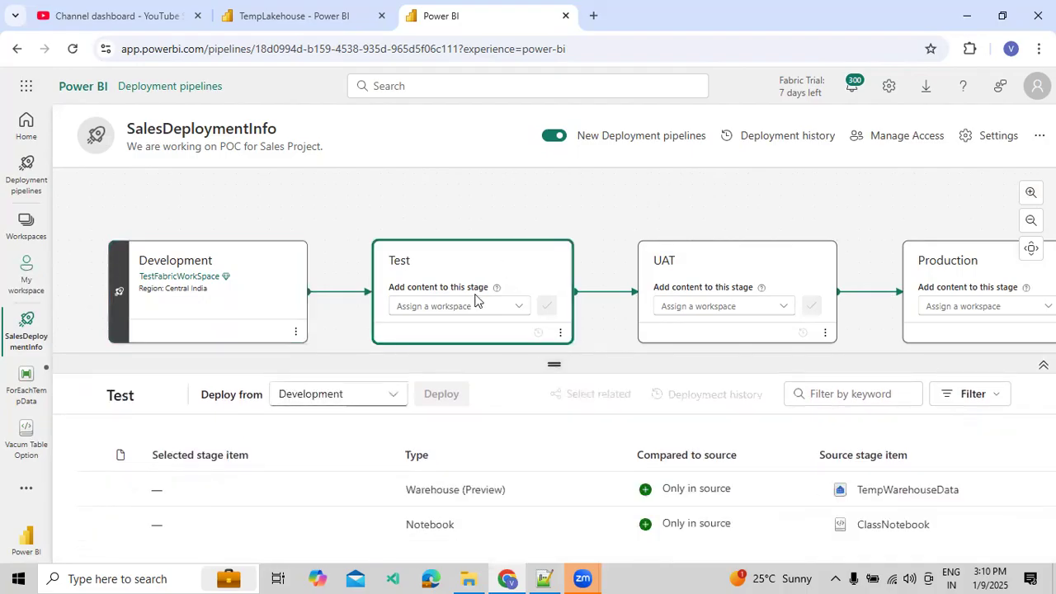
pyautogui.click(263, 269)
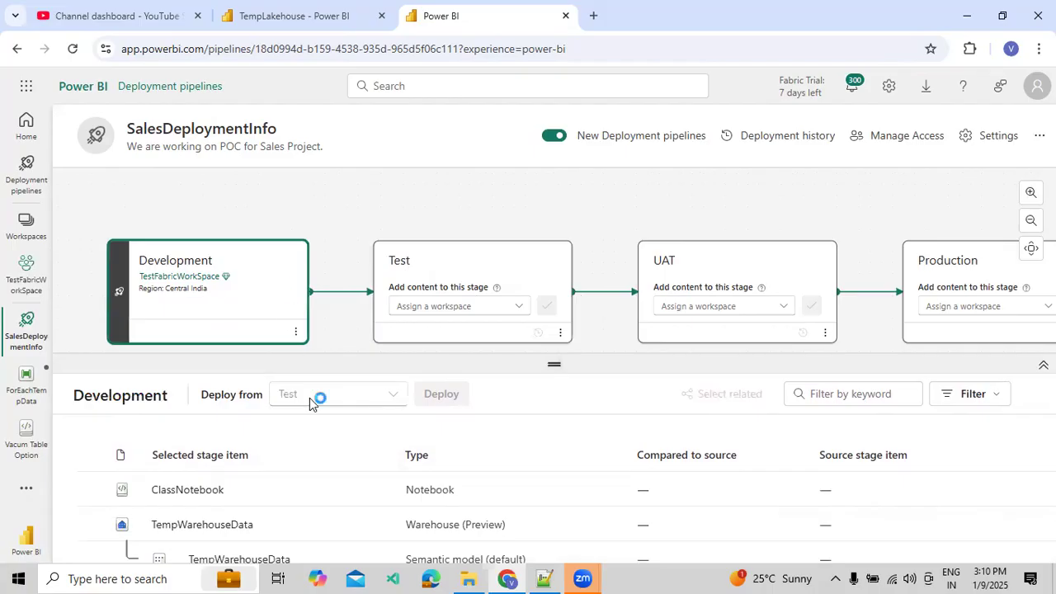
pyautogui.scroll(-1, 342, 506)
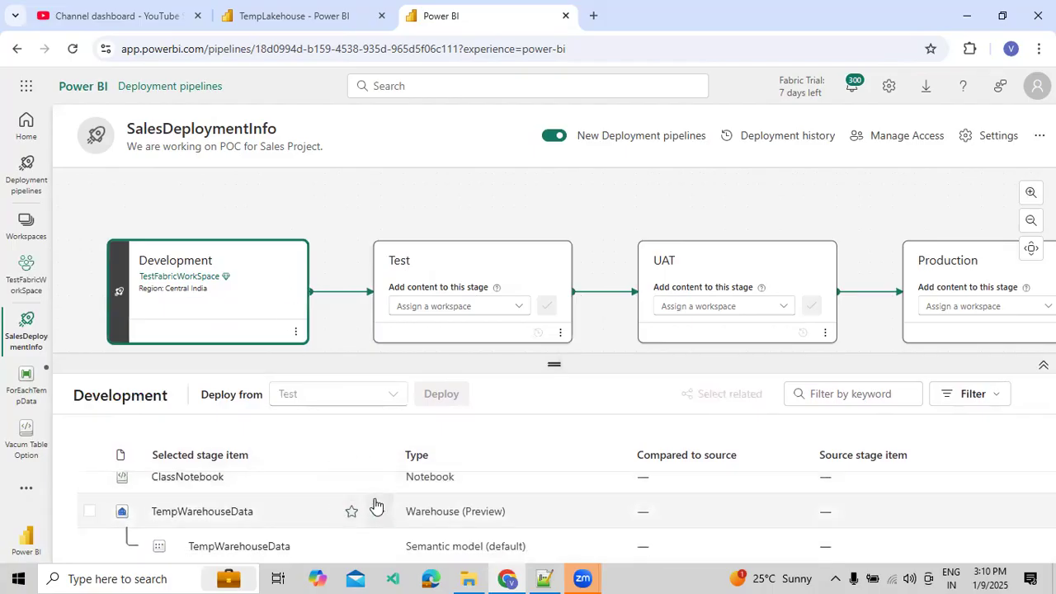
# Select the Test stage and check which source stages it can be deployed from.
pyautogui.click(469, 260)
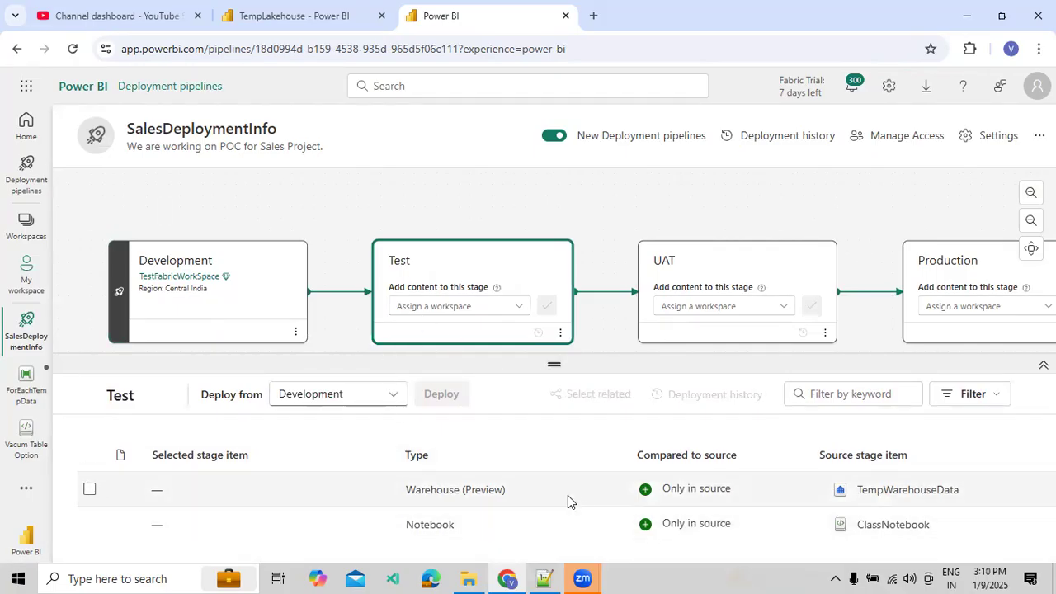
pyautogui.click(336, 402)
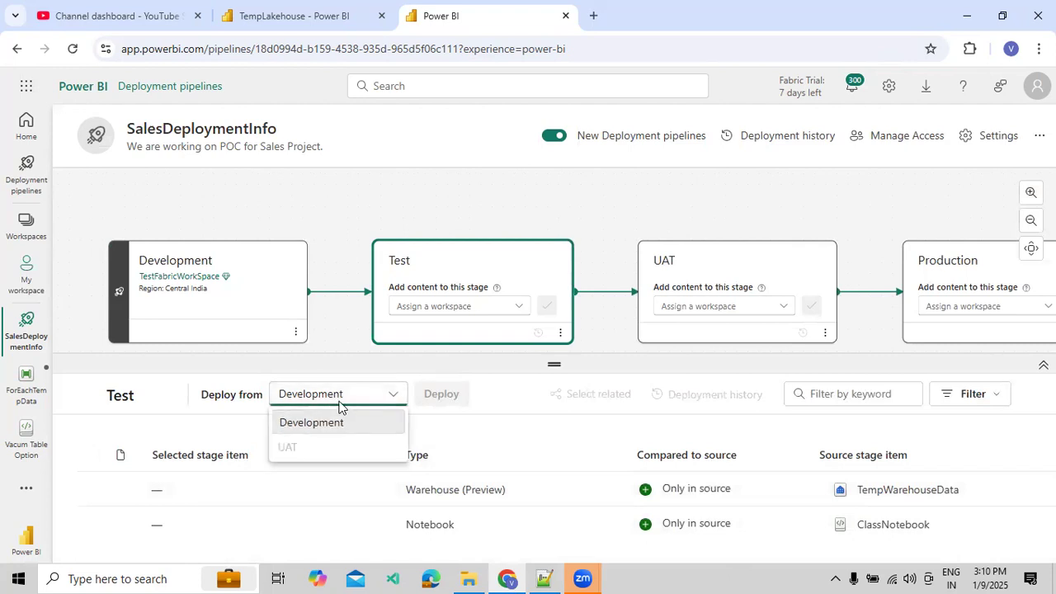
pyautogui.click(355, 348)
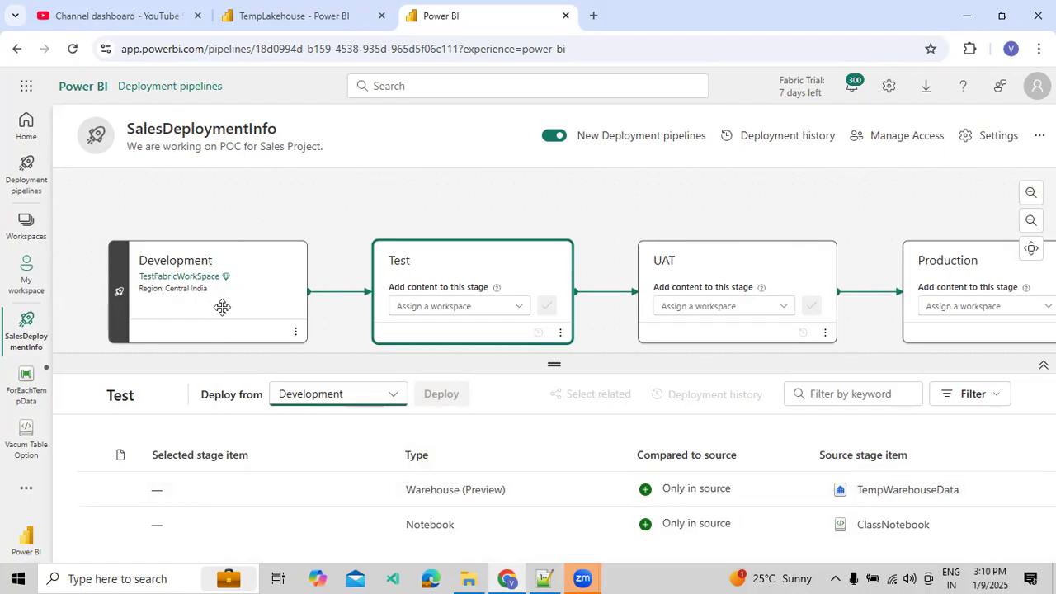
# Assign the ClassDemoGIT workspace to the Test stage.
pyautogui.click(434, 303)
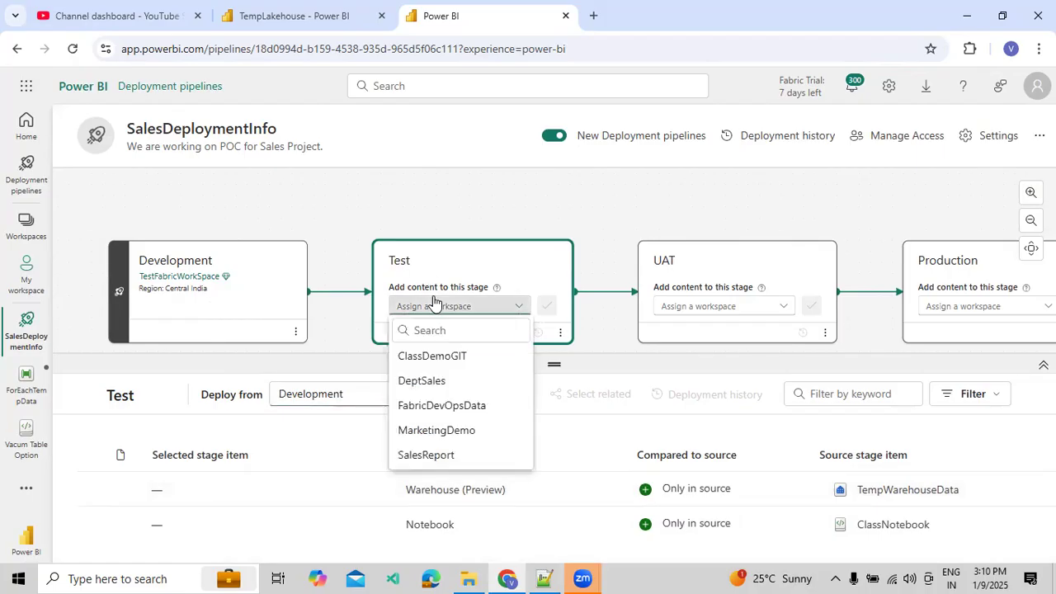
pyautogui.click(435, 356)
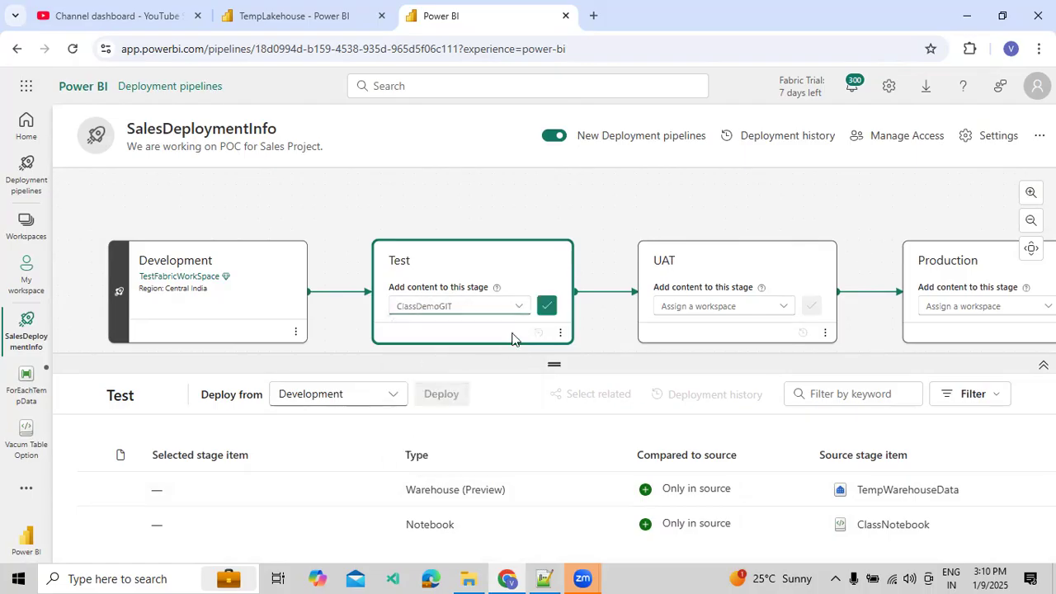
pyautogui.click(499, 308)
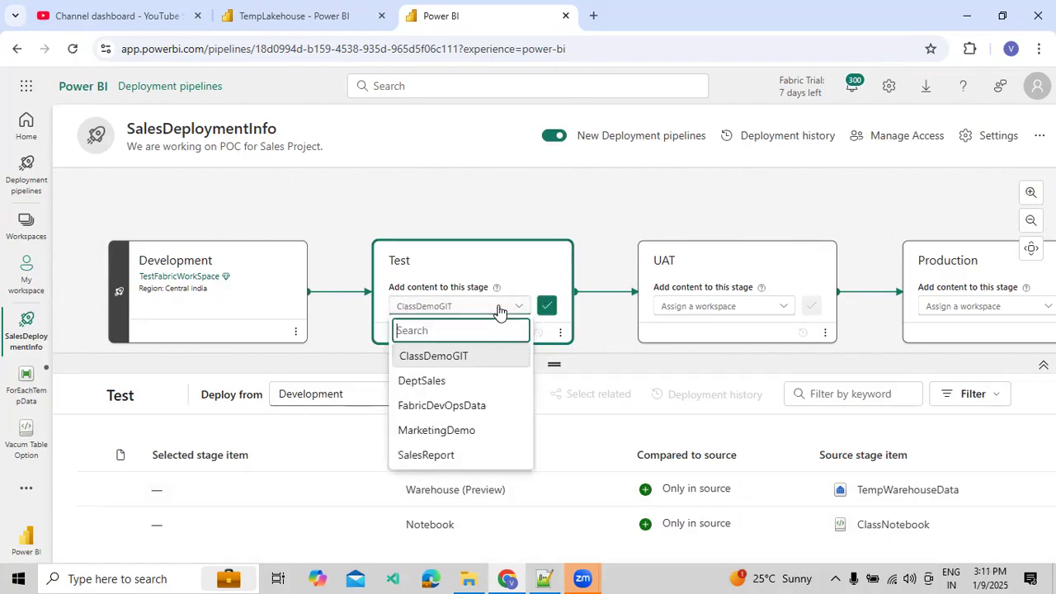
pyautogui.click(466, 363)
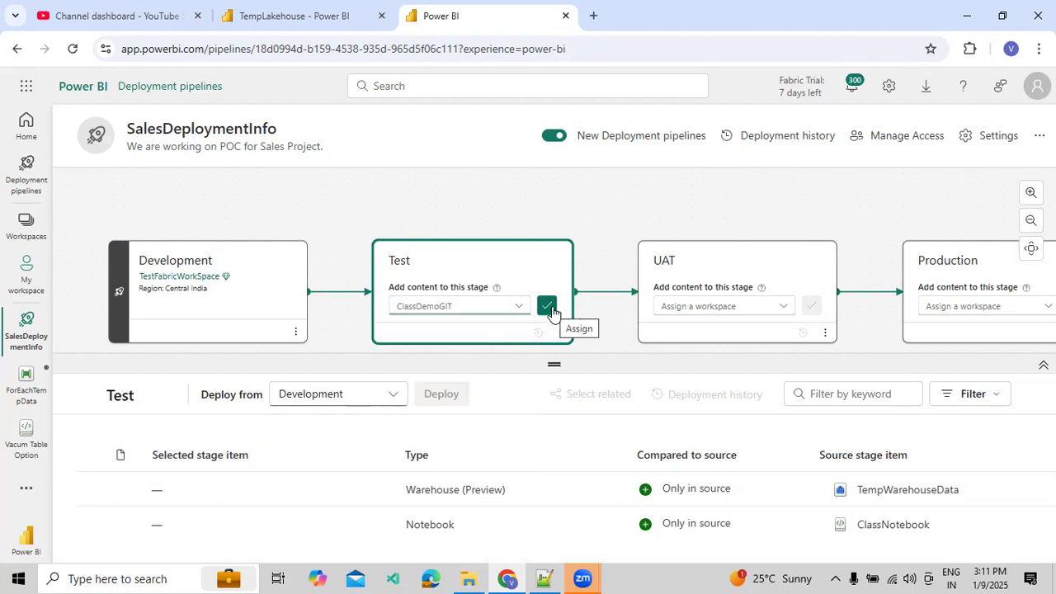
pyautogui.click(551, 310)
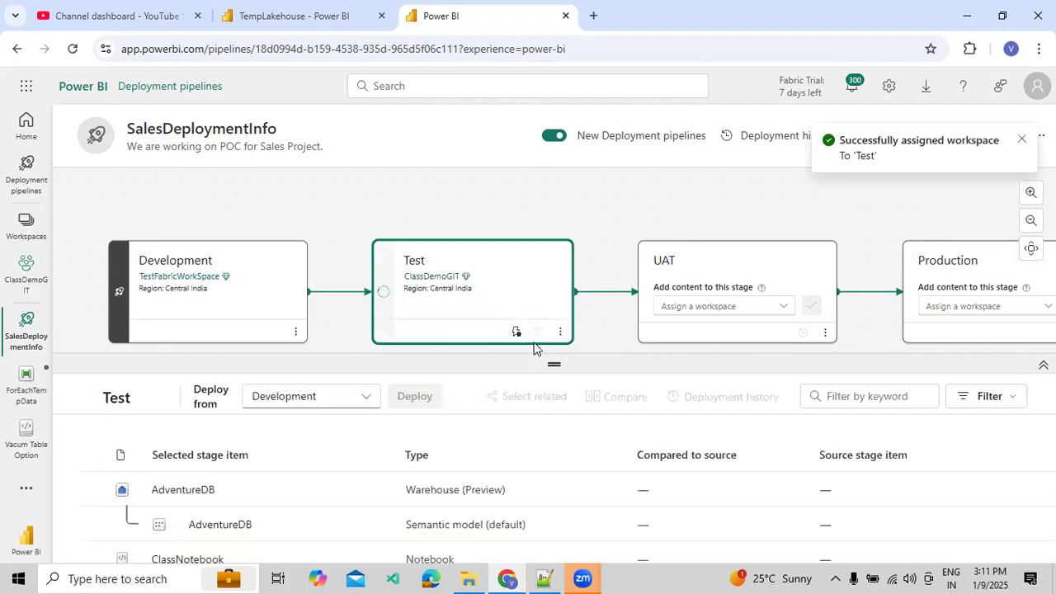
# Enlarge the item list and review how each Test stage item compares with its Development source.
pyautogui.moveTo(540, 355); pyautogui.dragTo(500, 370)
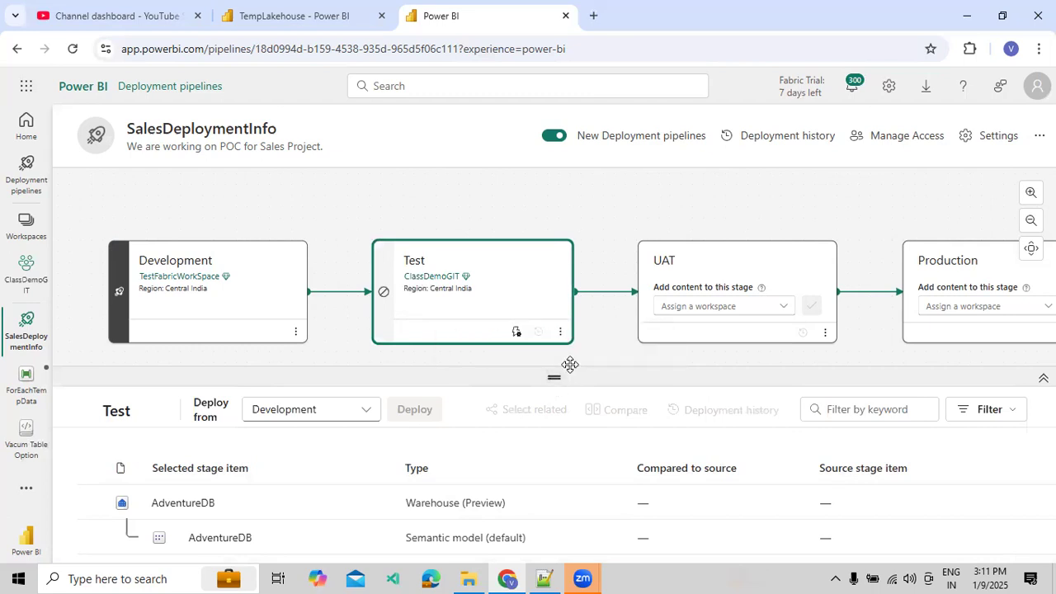
pyautogui.moveTo(561, 368); pyautogui.dragTo(565, 313)
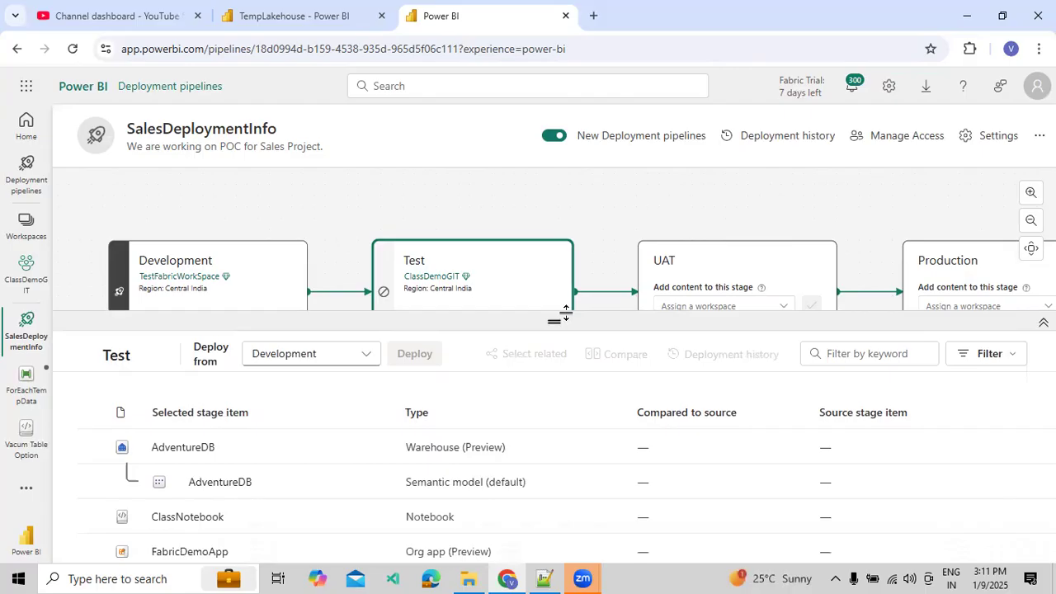
pyautogui.moveTo(385, 296)
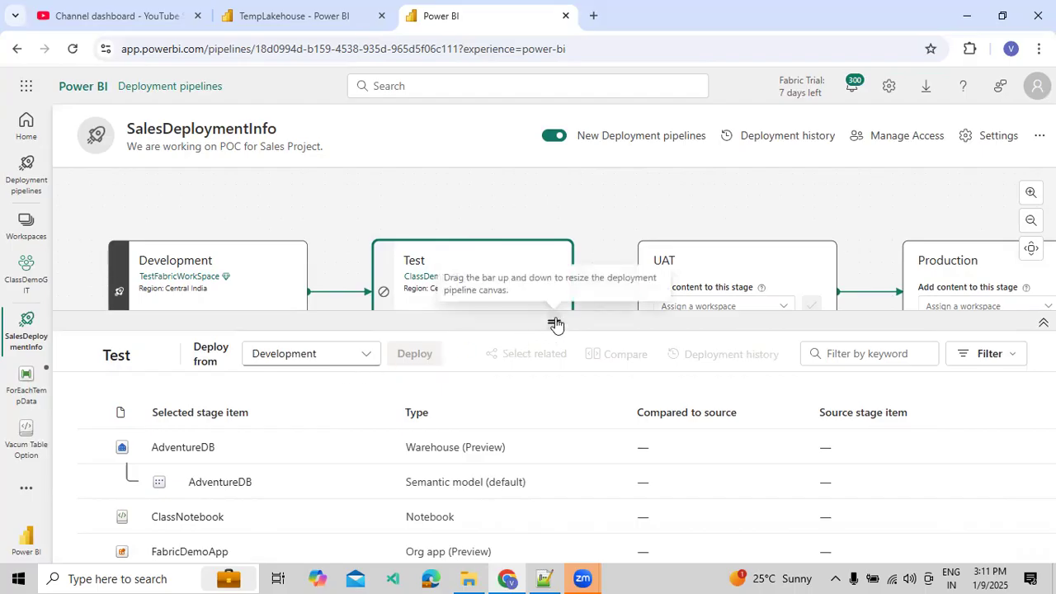
pyautogui.scroll(-3, 506, 454)
pyautogui.scroll(-5, 506, 455)
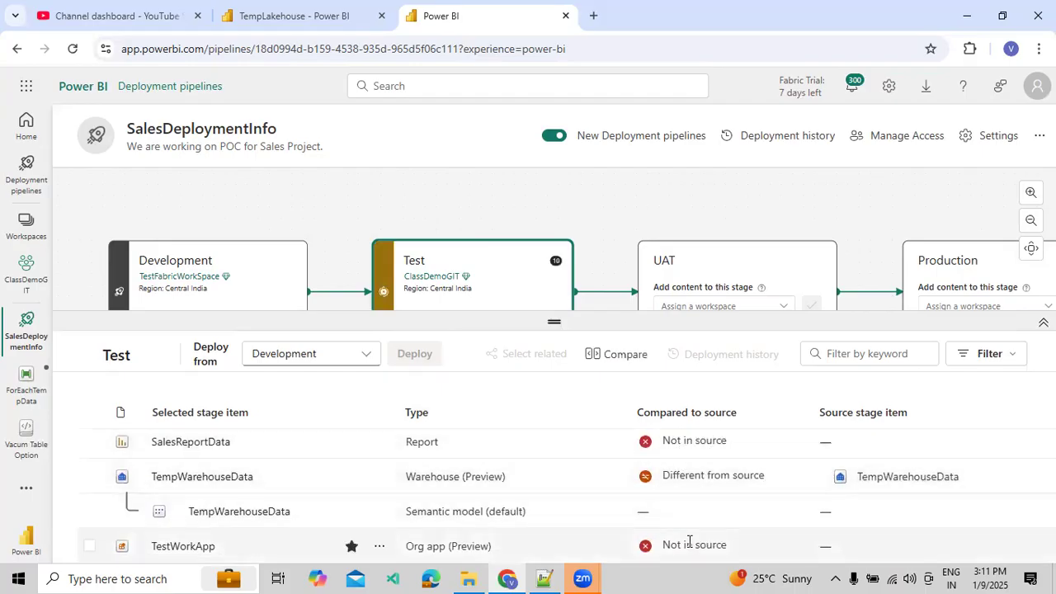
pyautogui.scroll(3, 718, 471)
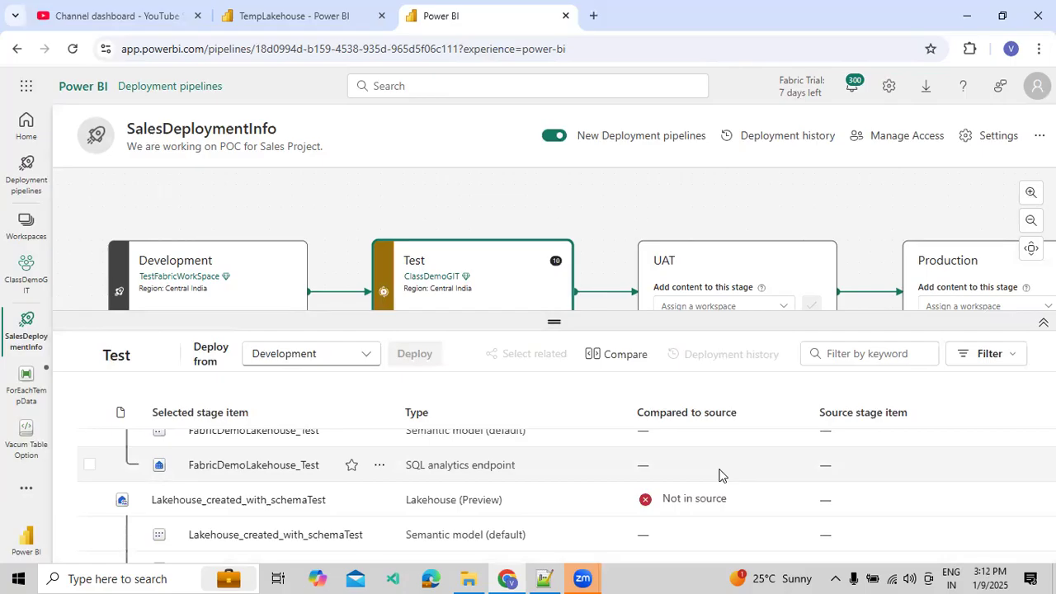
pyautogui.scroll(-5, 718, 475)
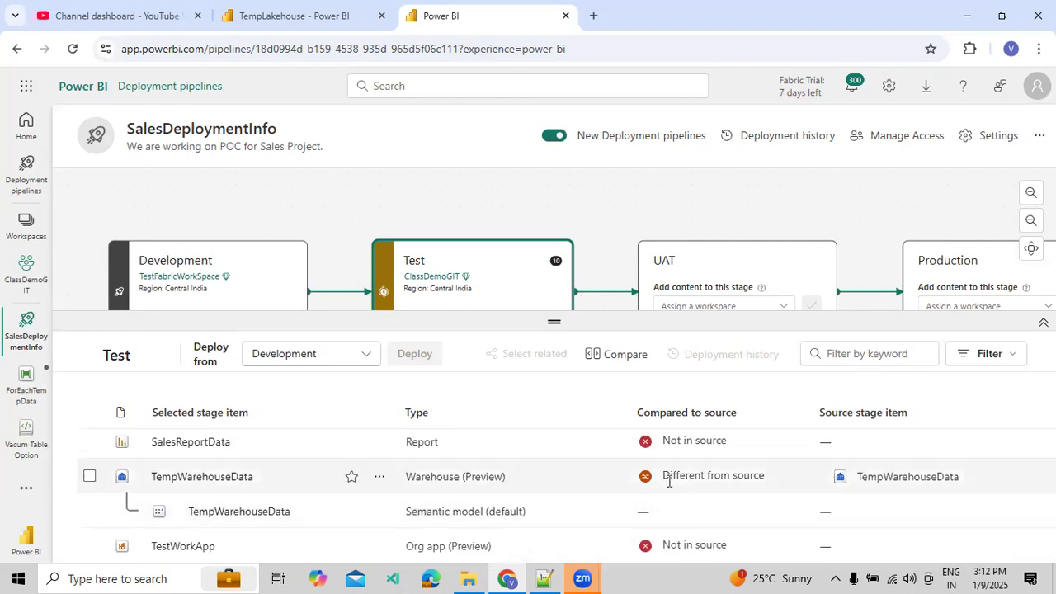
pyautogui.scroll(5, 702, 500)
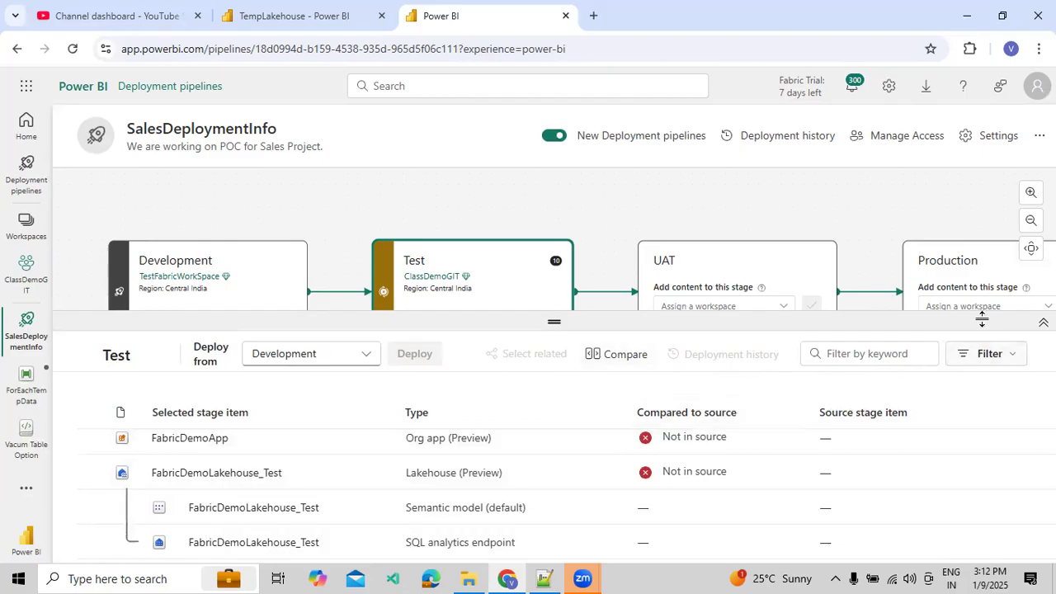
# Assign the MarketingDemo workspace to the UAT stage and bring its item list into view.
pyautogui.moveTo(918, 318); pyautogui.dragTo(936, 477)
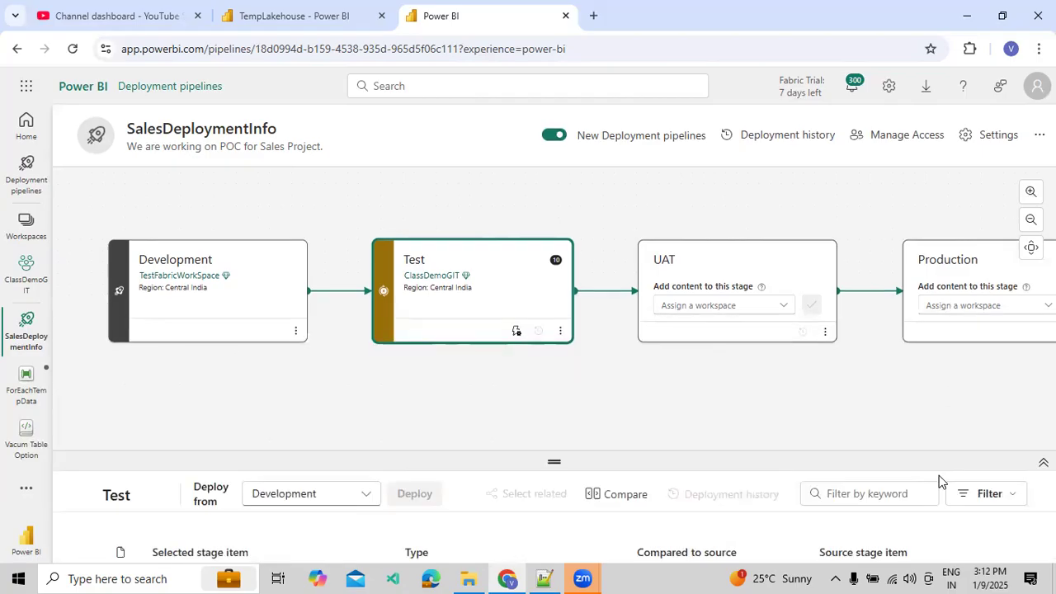
pyautogui.click(728, 310)
pyautogui.click(713, 407)
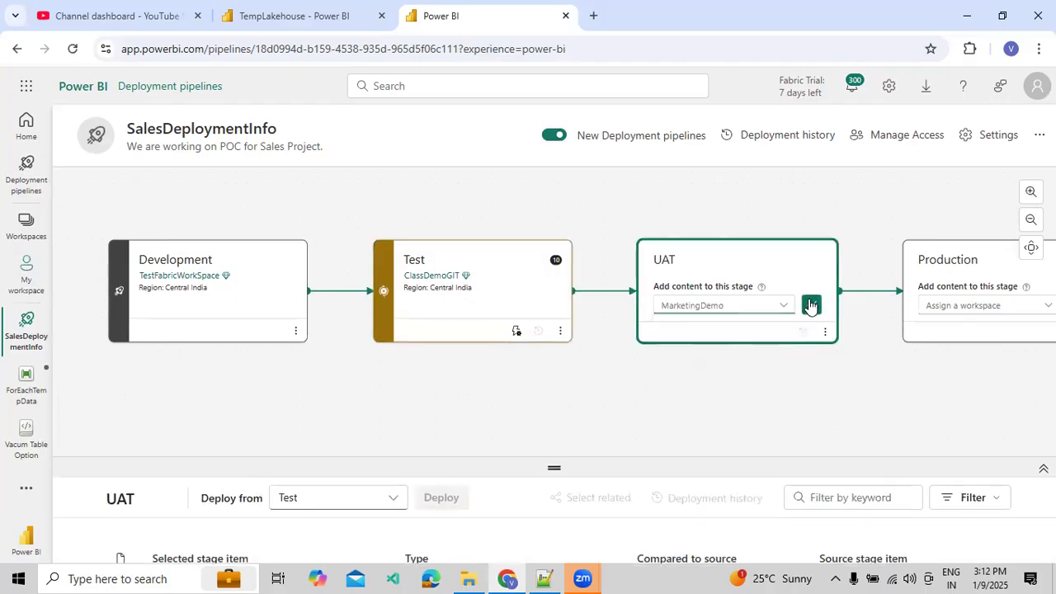
pyautogui.click(812, 303)
pyautogui.moveTo(593, 464); pyautogui.dragTo(628, 357)
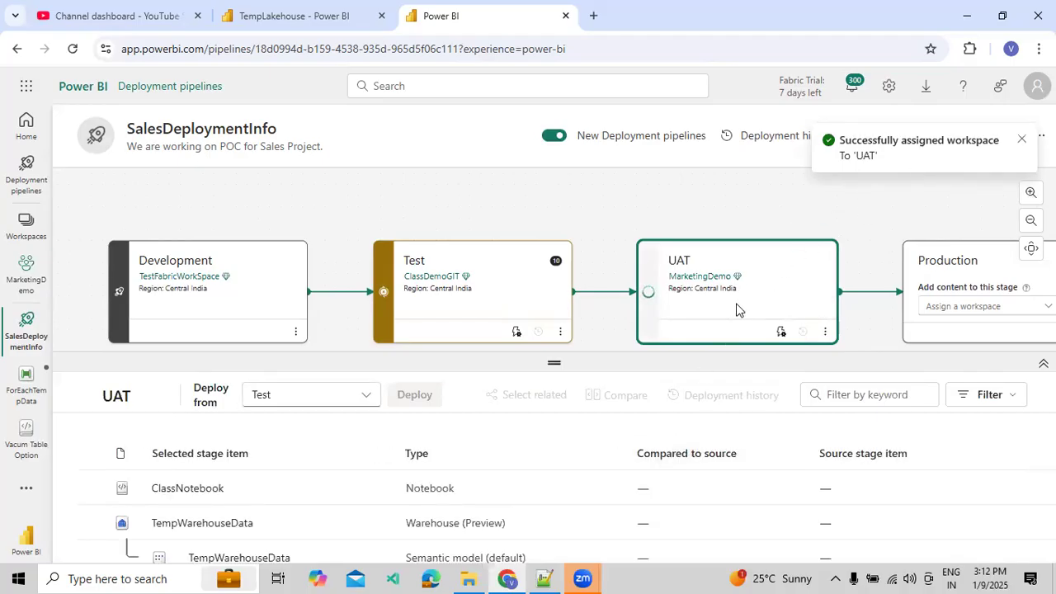
# Open the Test stage's deployment rules for ClassNotebook and expand the Default lakehouse section.
pyautogui.click(517, 332)
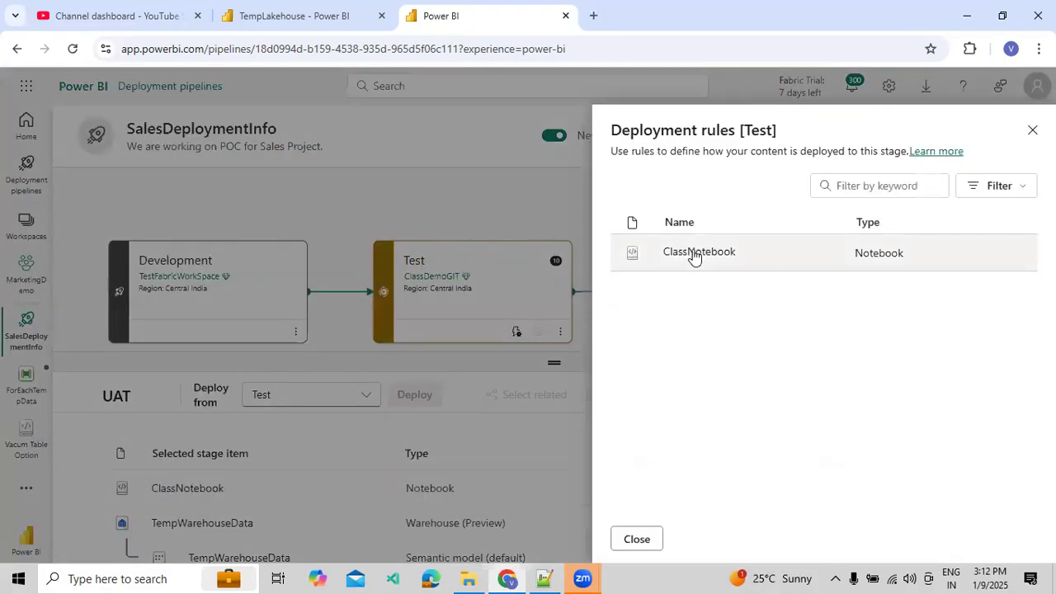
pyautogui.click(693, 252)
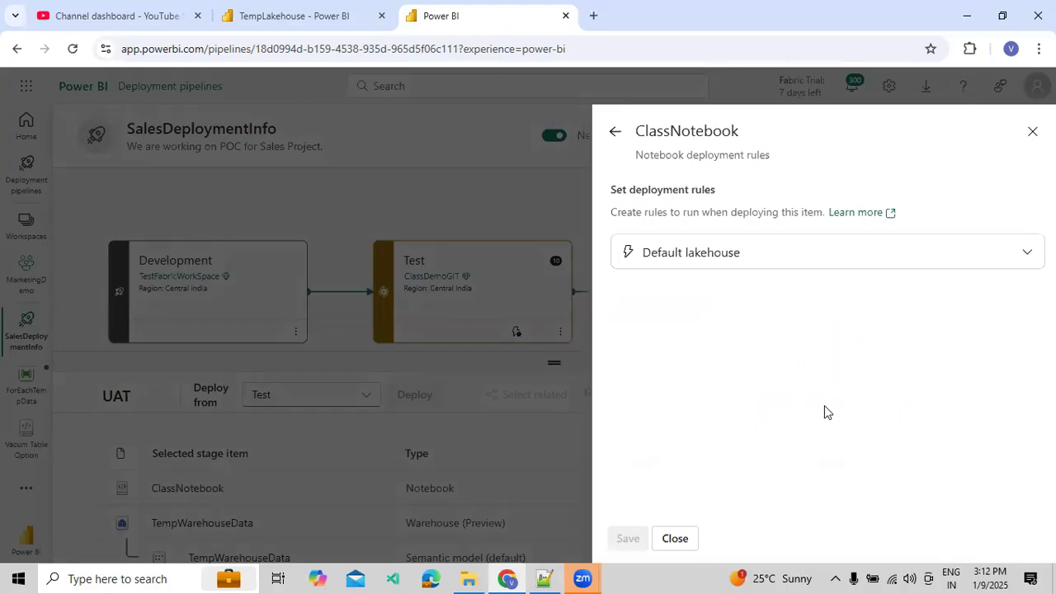
pyautogui.click(709, 254)
pyautogui.click(746, 372)
pyautogui.click(735, 336)
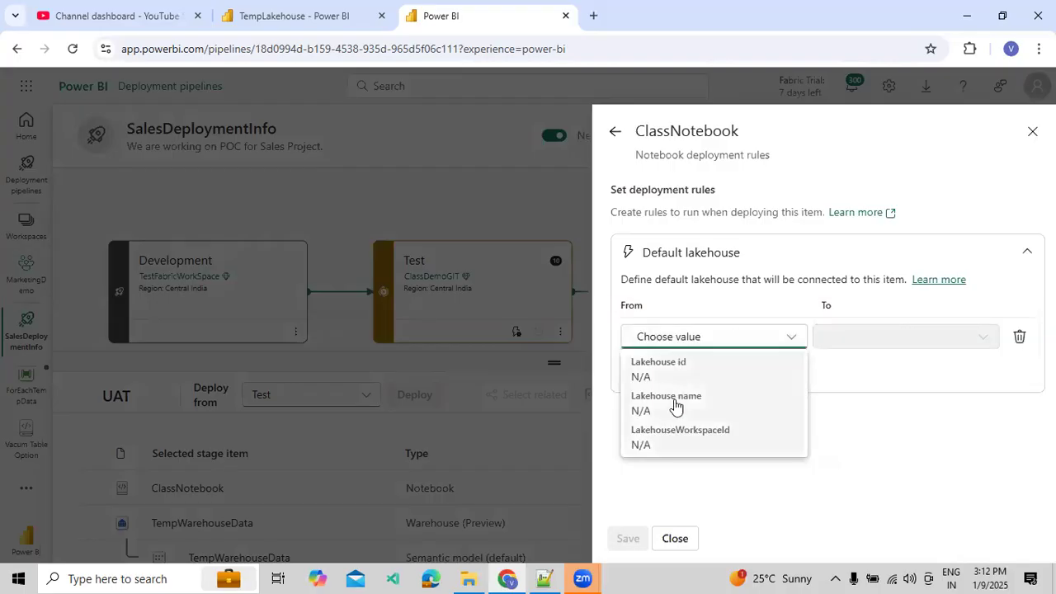
pyautogui.click(673, 446)
pyautogui.click(872, 345)
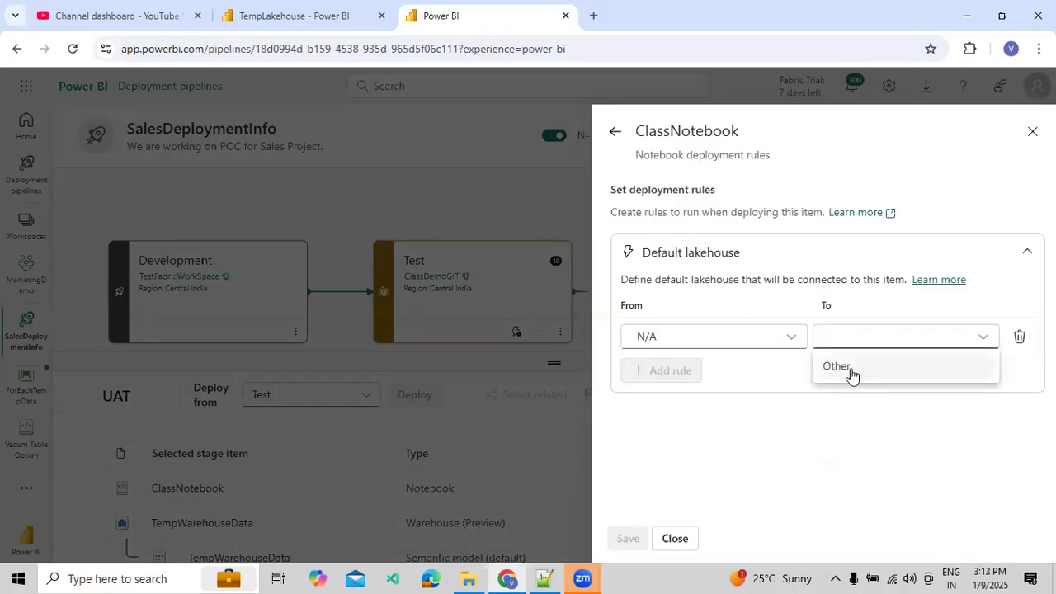
pyautogui.click(832, 414)
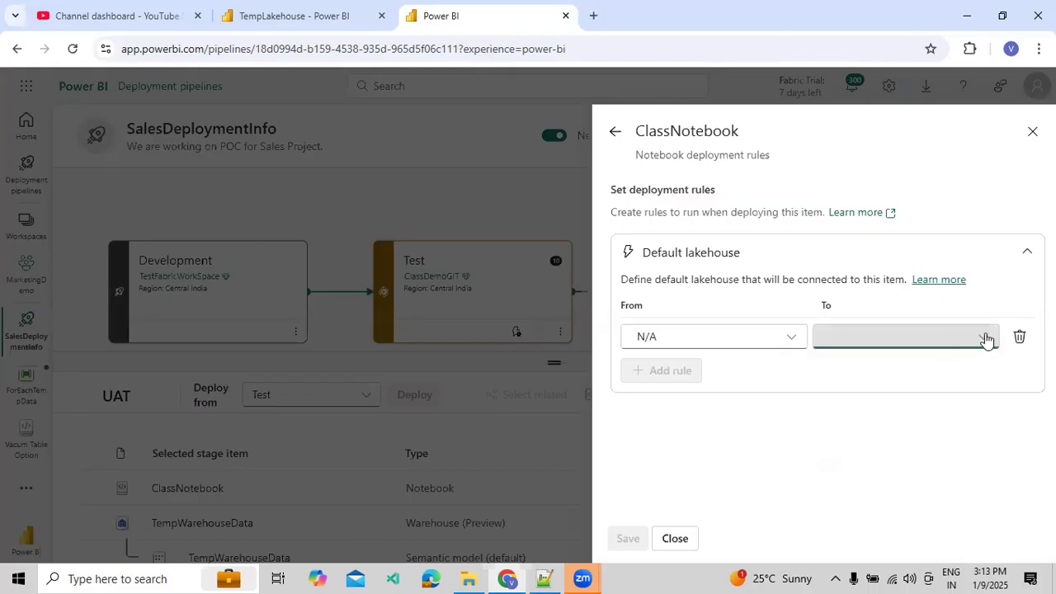
pyautogui.click(1018, 336)
# Add and save a Default lakehouse rule from N/A to Other, with N/A as lakehouse id, name and workspace ID, and close the deployment rules.
pyautogui.click(767, 376)
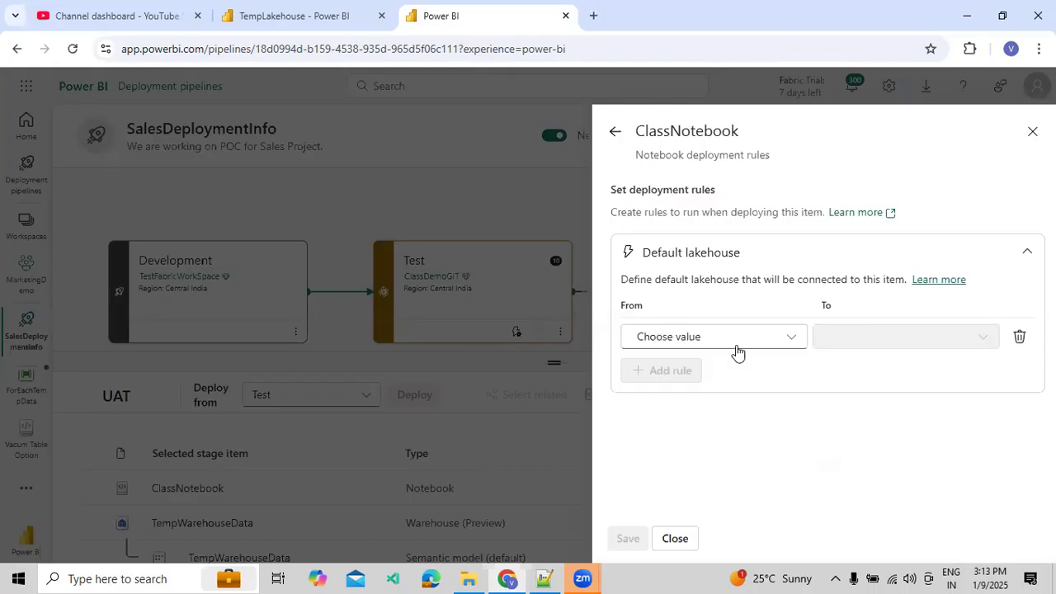
pyautogui.click(727, 336)
pyautogui.click(727, 334)
pyautogui.click(765, 336)
pyautogui.click(681, 368)
pyautogui.click(875, 337)
pyautogui.click(861, 365)
pyautogui.moveTo(858, 383); pyautogui.dragTo(797, 384)
pyautogui.moveTo(852, 429); pyautogui.dragTo(801, 431)
pyautogui.moveTo(848, 470); pyautogui.dragTo(787, 475)
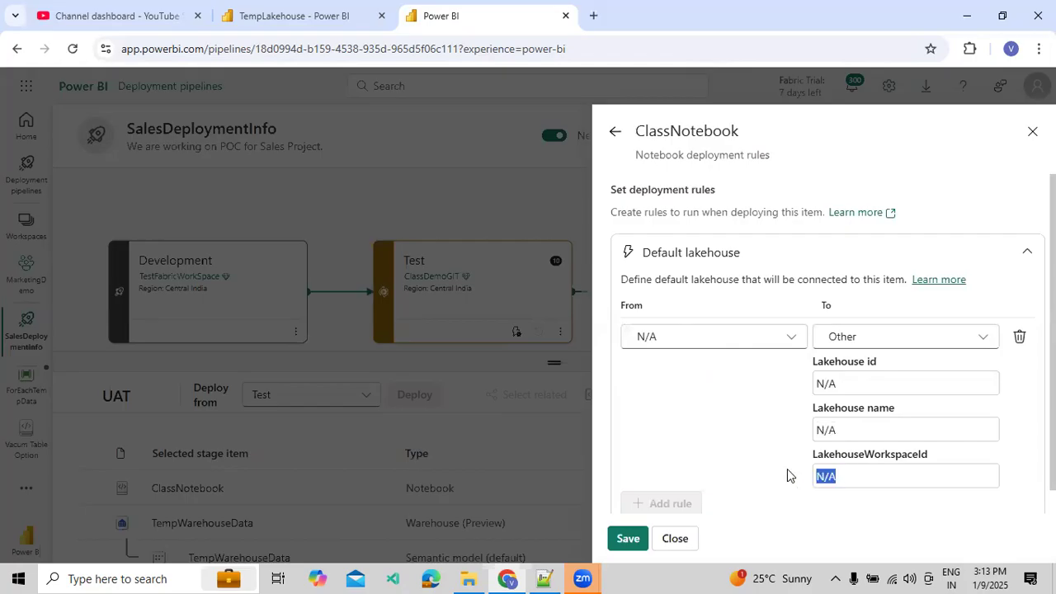
pyautogui.click(632, 538)
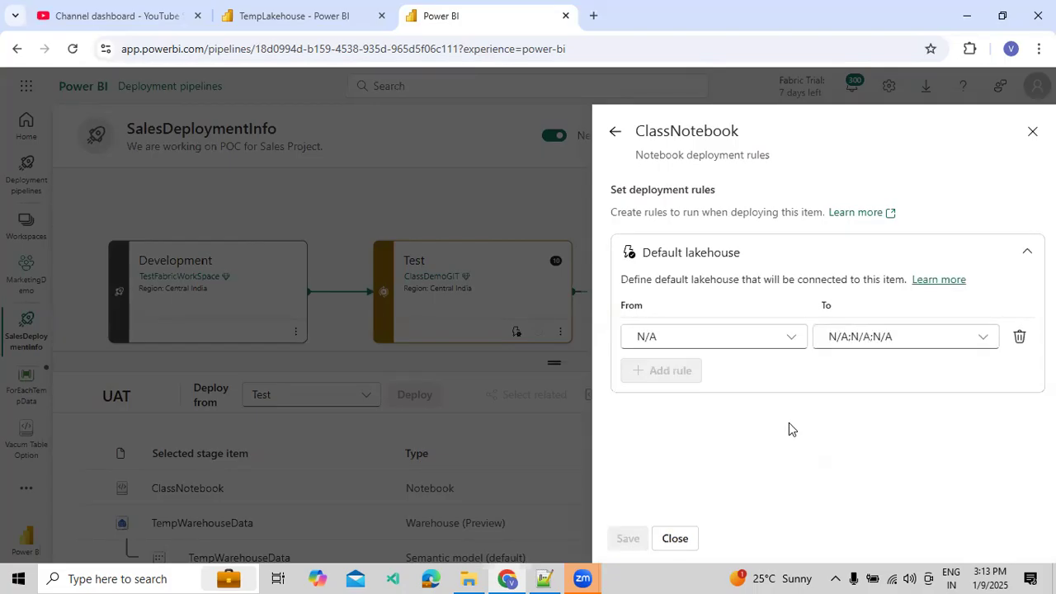
pyautogui.click(1030, 133)
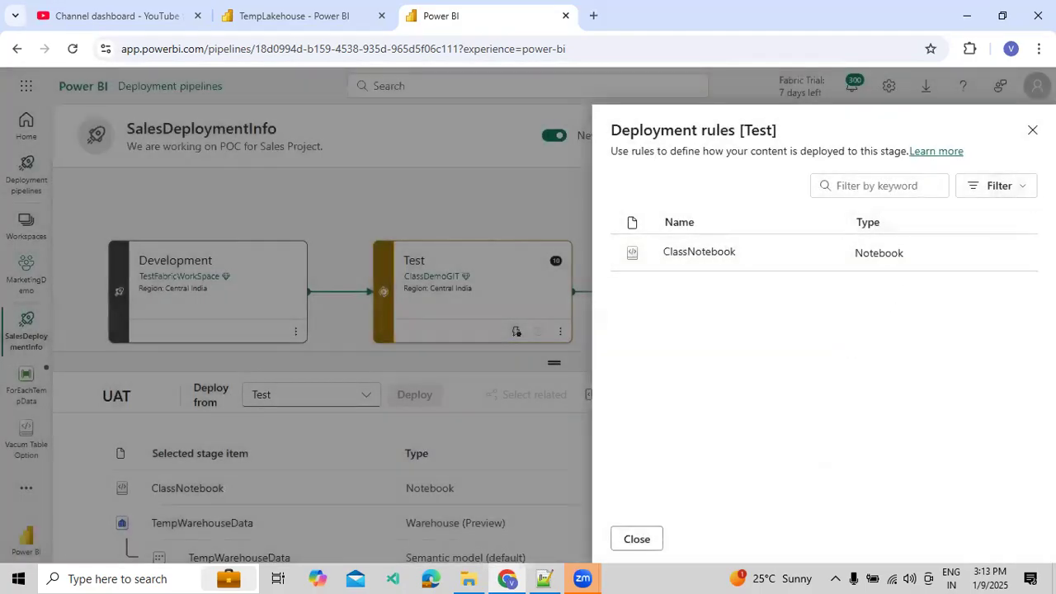
pyautogui.click(1031, 130)
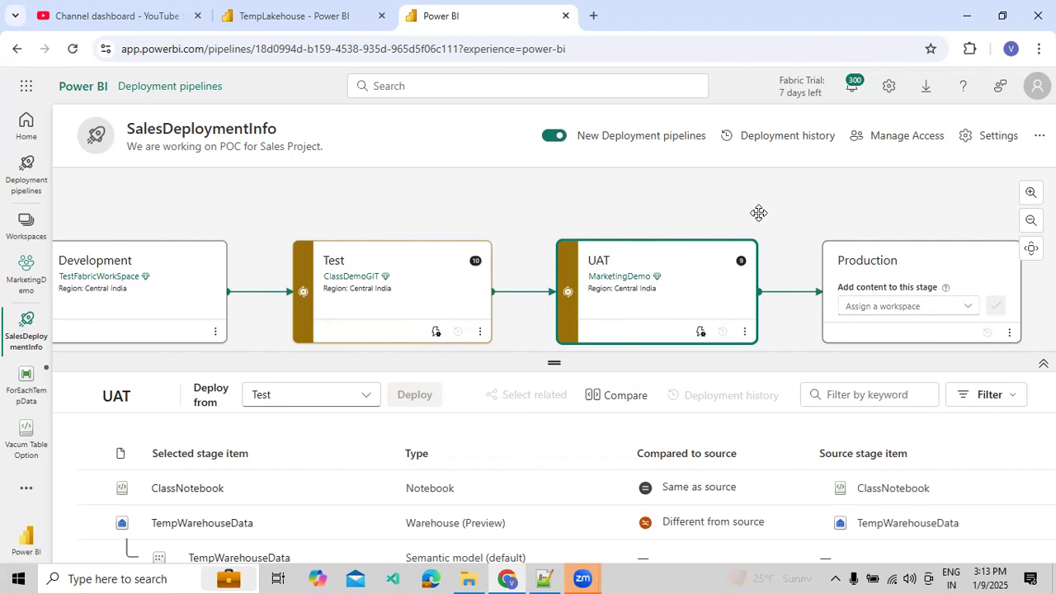
# View the pipeline's deployment history and close it.
pyautogui.click(767, 135)
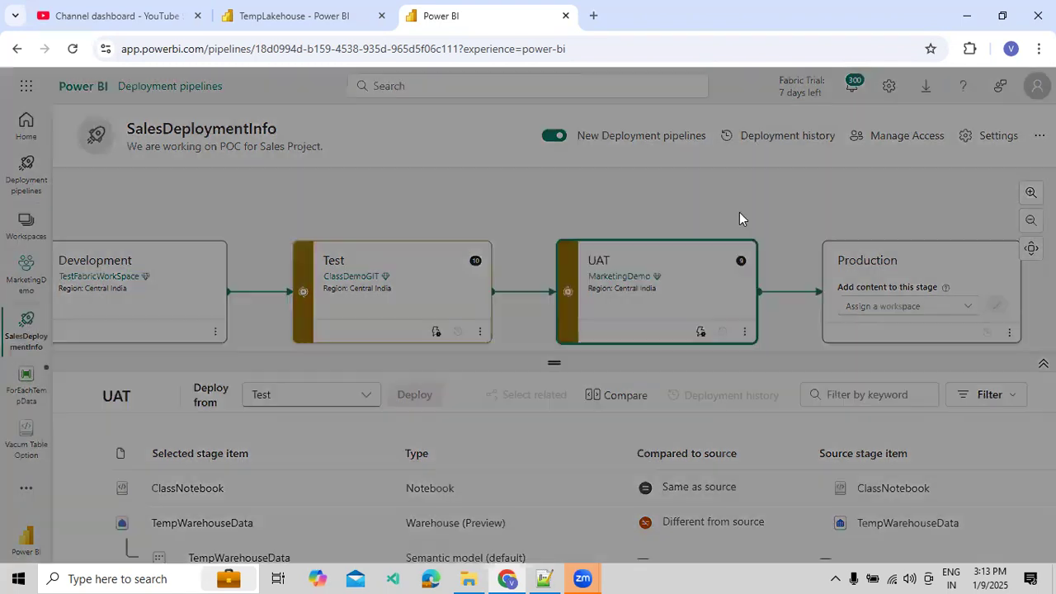
pyautogui.click(1028, 132)
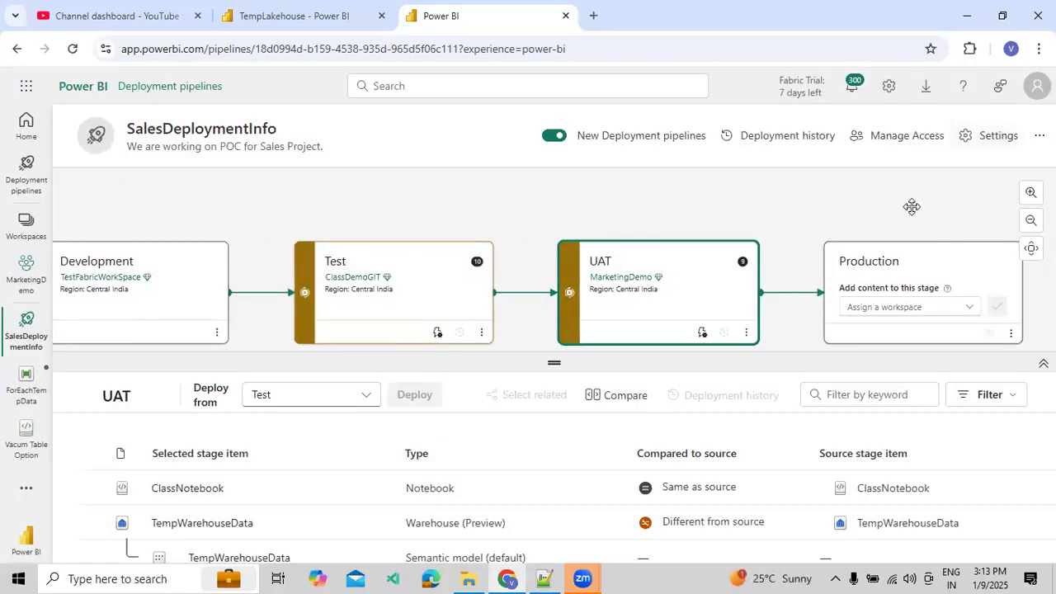